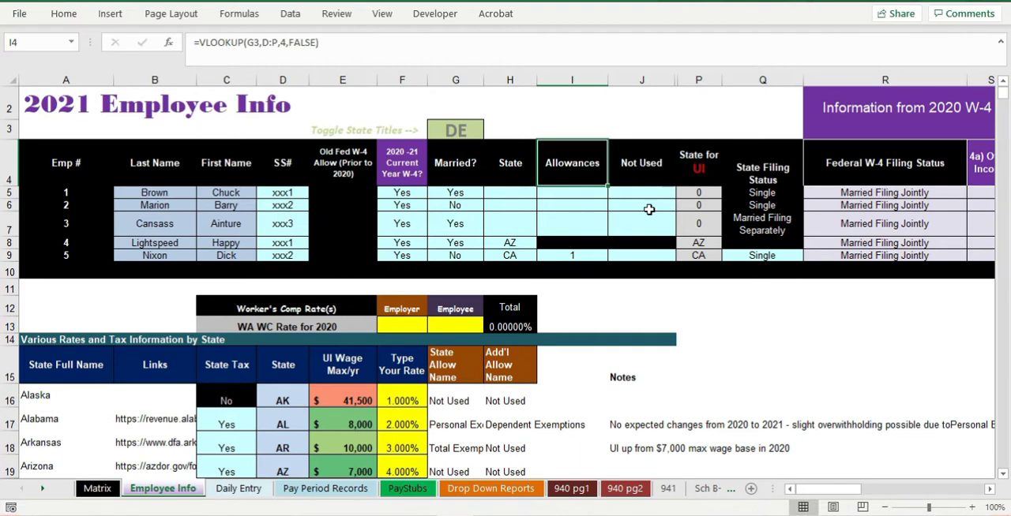
- Set the state of employee 1 to DE in the 2021 Employee Info table
{"action": "left_click", "coordinate": [447, 126]}
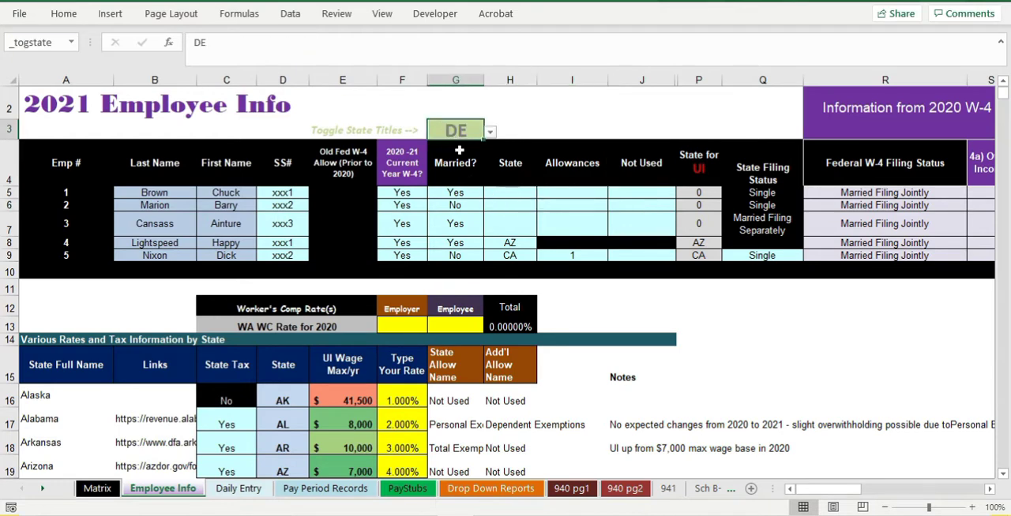
{"action": "left_click", "coordinate": [496, 194]}
{"action": "left_click", "coordinate": [542, 195]}
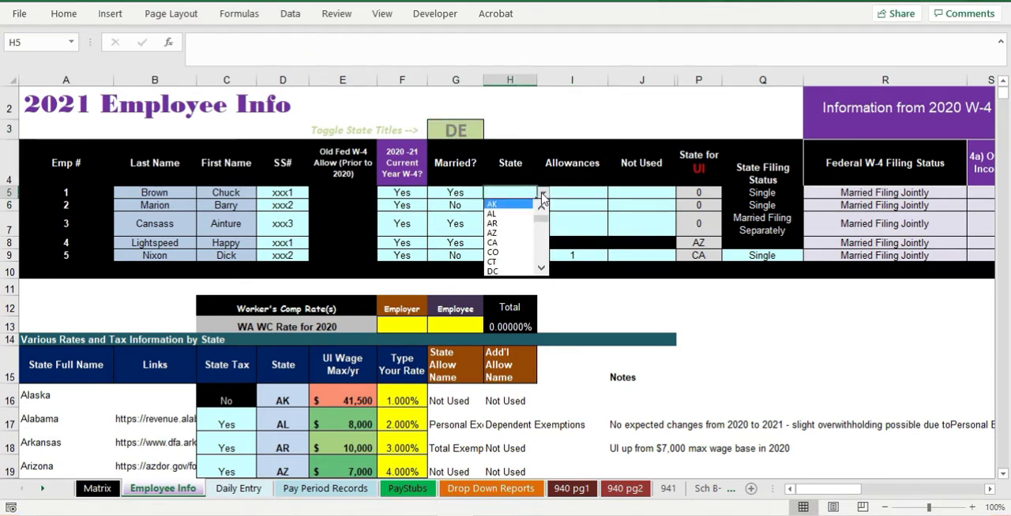
{"action": "left_click", "coordinate": [541, 268]}
{"action": "left_click", "coordinate": [541, 269]}
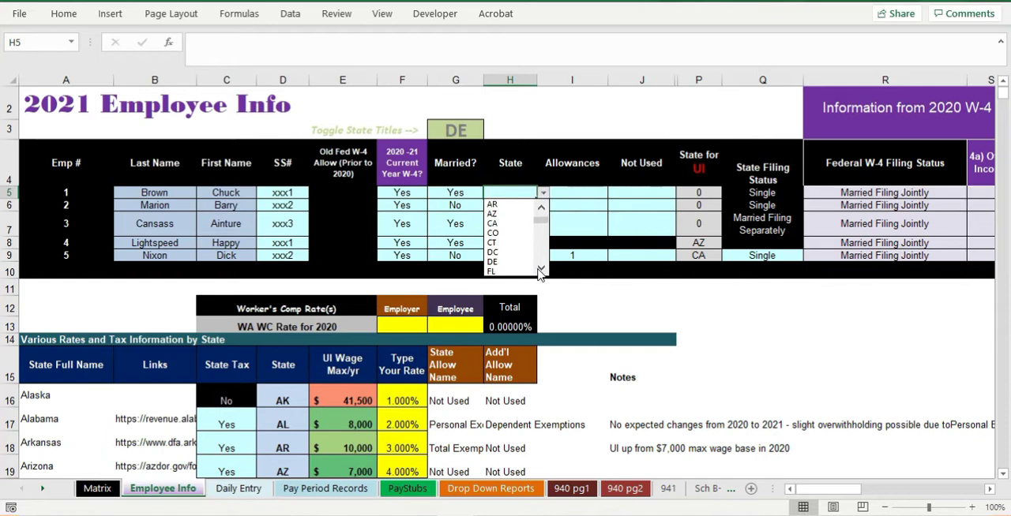
{"action": "left_click", "coordinate": [505, 261]}
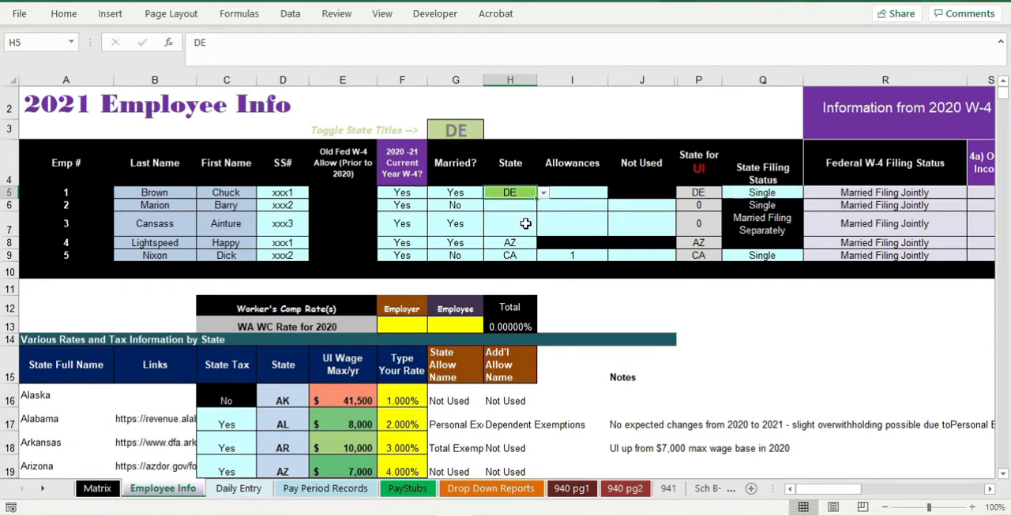
- Copy employee 1's DE state down to employees 2 and 3
{"action": "scroll", "coordinate": [525, 223], "scroll_direction": "up", "scroll_amount": 3, "text": "ctrl"}
{"action": "left_click", "coordinate": [570, 245]}
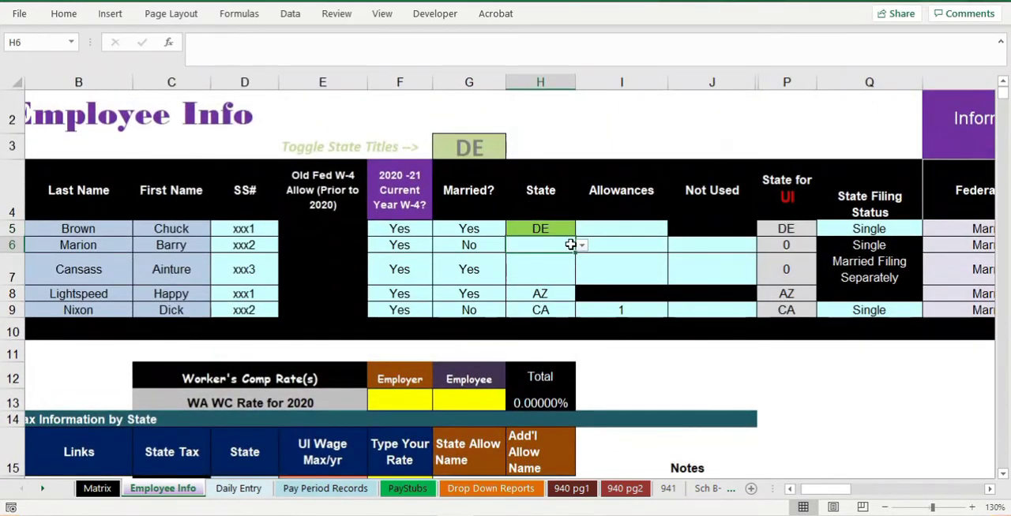
{"action": "left_click", "coordinate": [555, 228]}
{"action": "key", "text": "shift+Down"}
{"action": "key", "text": "shift+Down"}
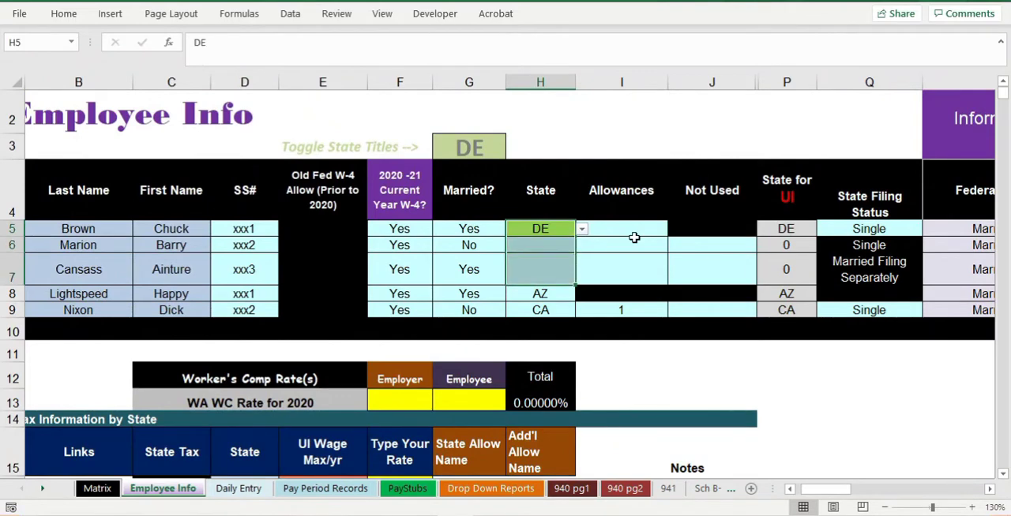
{"action": "key", "text": "ctrl+d"}
{"action": "scroll", "coordinate": [634, 236], "scroll_direction": "down", "scroll_amount": 1, "text": "ctrl"}
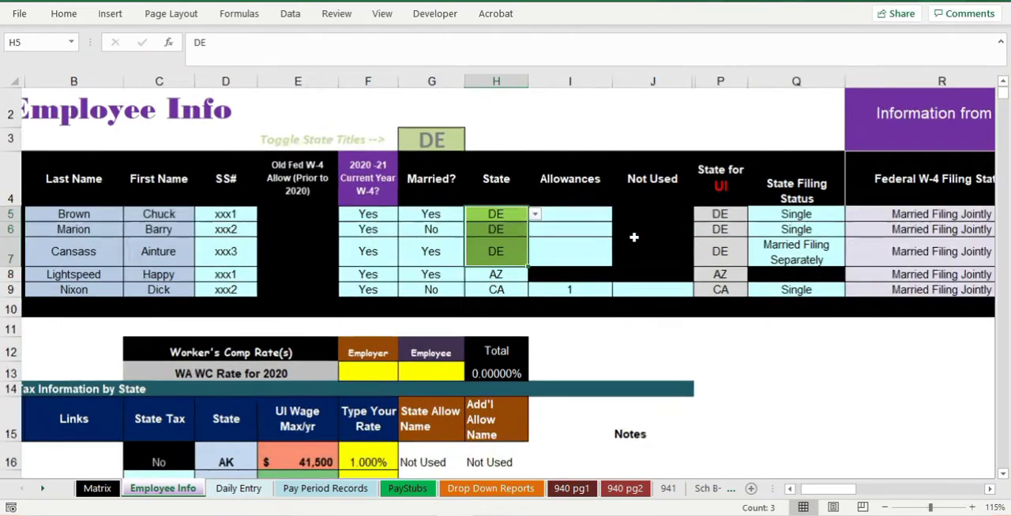
- Clear the state filing status of employees 1, 2 and 3
{"action": "left_click", "coordinate": [572, 233]}
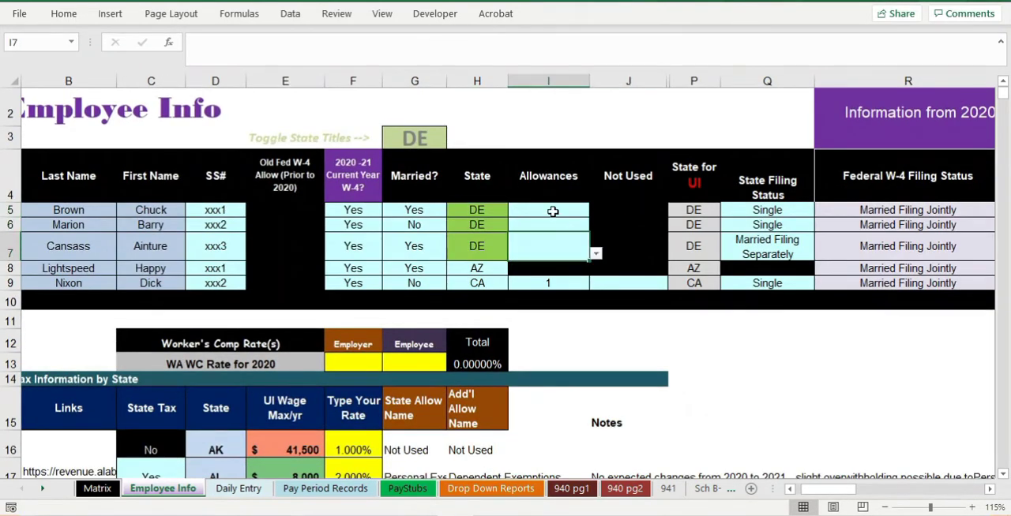
{"action": "left_click_drag", "start_coordinate": [551, 210], "coordinate": [554, 257]}
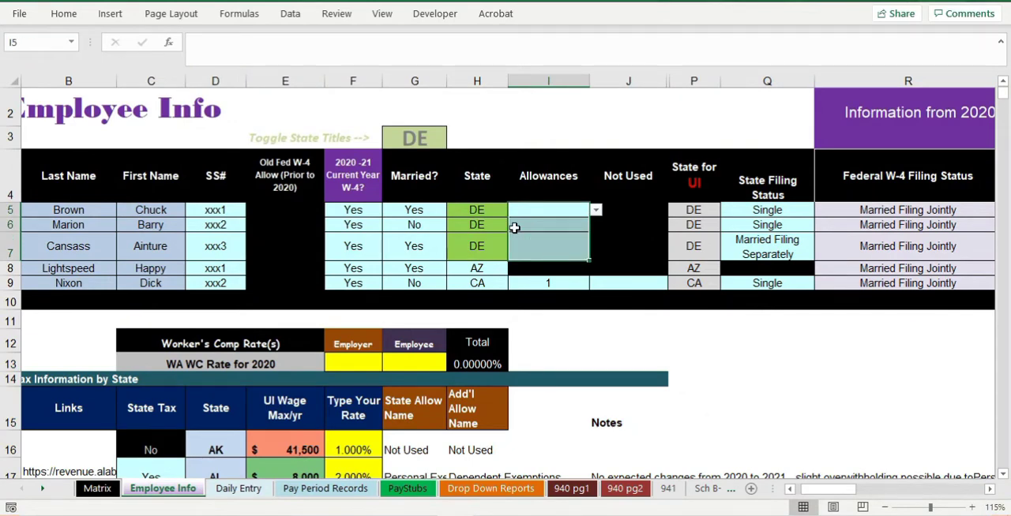
{"action": "left_click_drag", "start_coordinate": [738, 211], "coordinate": [753, 242]}
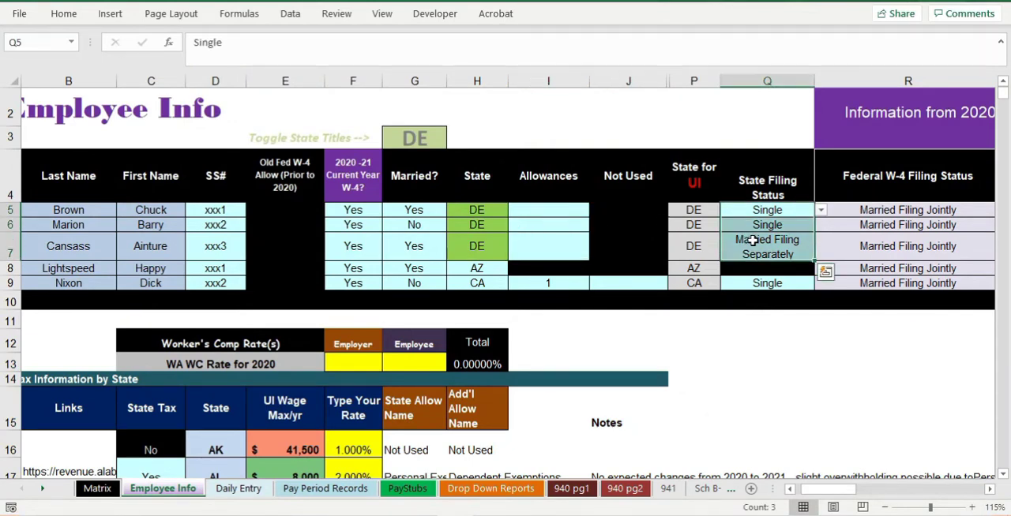
{"action": "key", "text": "Delete"}
{"action": "left_click", "coordinate": [553, 229]}
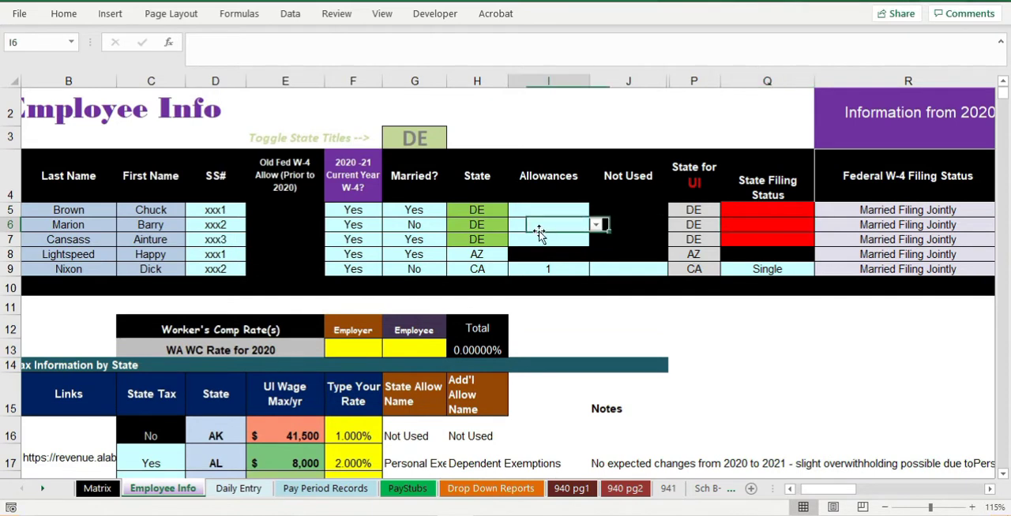
- Clear employee 1's state and choose DE for it again
{"action": "left_click", "coordinate": [478, 210]}
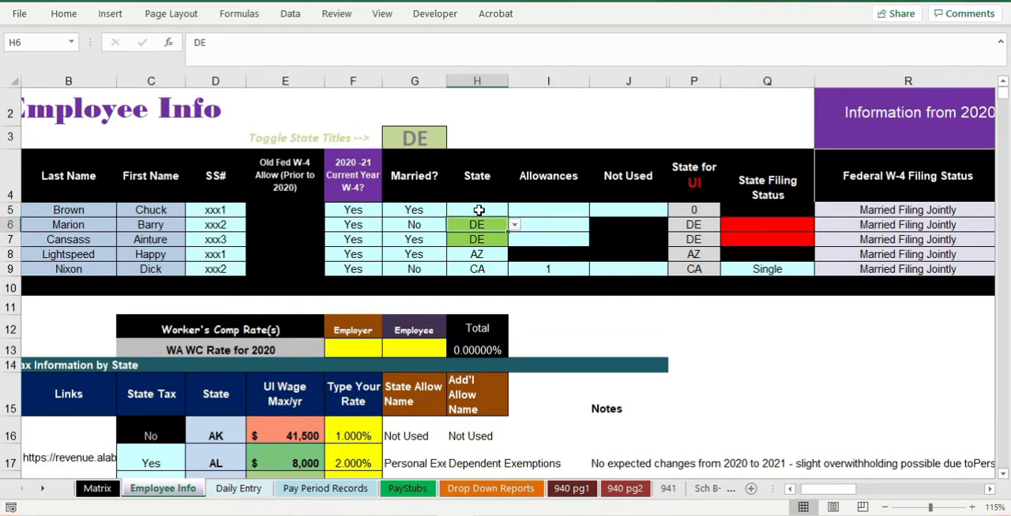
{"action": "key", "text": "Delete"}
{"action": "left_click", "coordinate": [514, 210]}
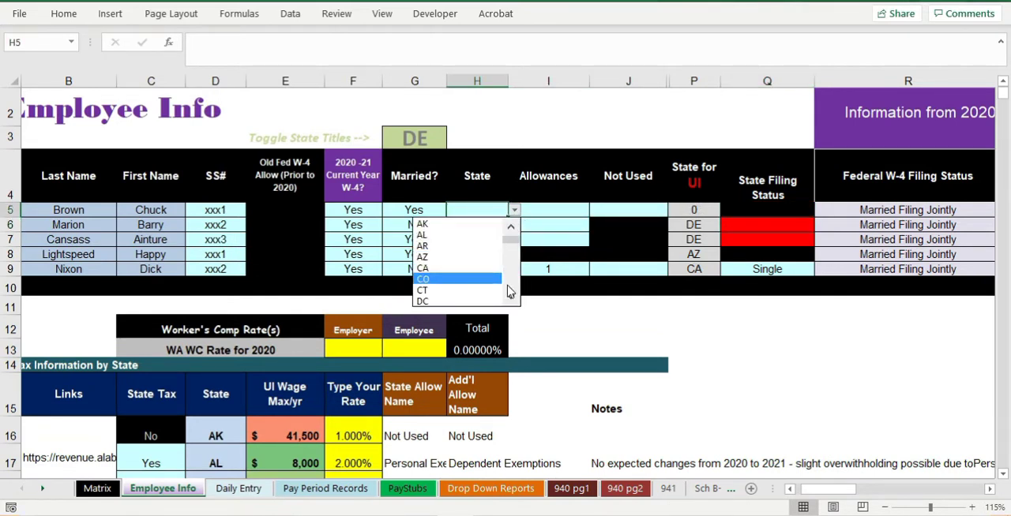
{"action": "left_click", "coordinate": [511, 297]}
{"action": "left_click", "coordinate": [511, 297]}
{"action": "left_click", "coordinate": [488, 297]}
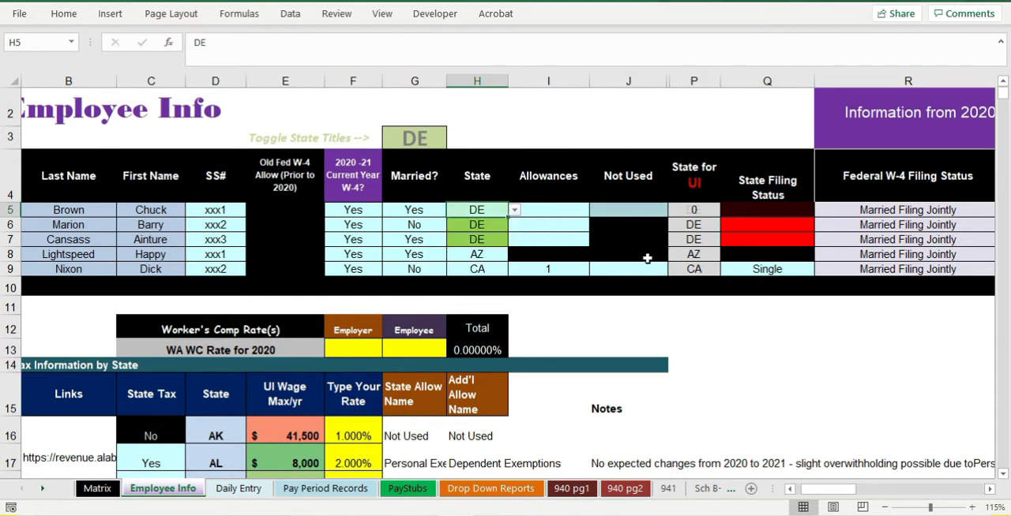
- Set employee 1's state filing status to Married
{"action": "left_click", "coordinate": [763, 210]}
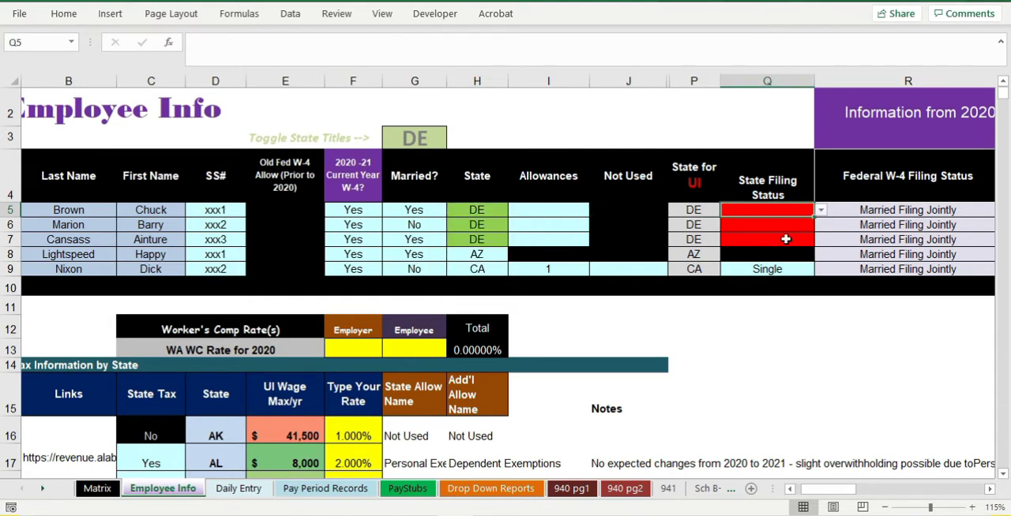
{"action": "left_click", "coordinate": [566, 217]}
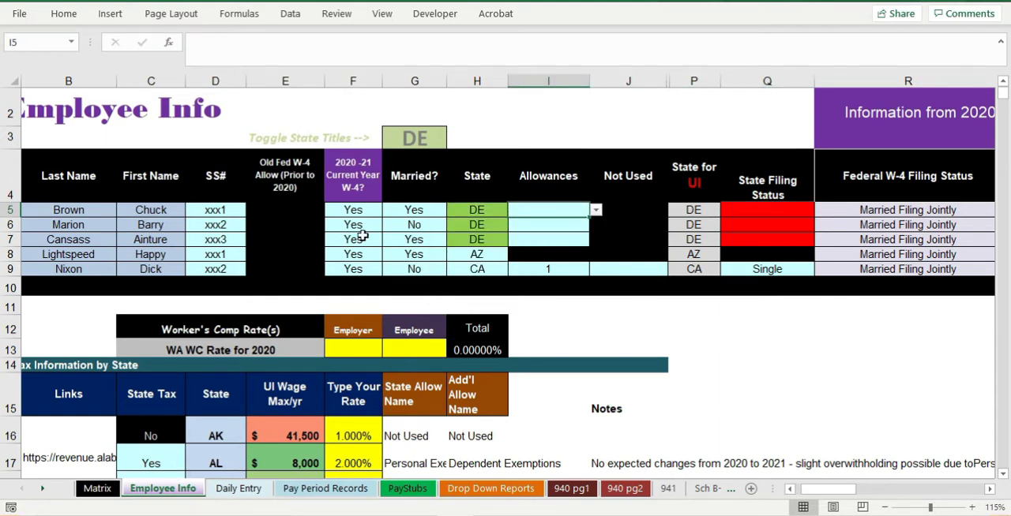
{"action": "scroll", "coordinate": [322, 255], "scroll_direction": "down", "scroll_amount": 1, "text": "ctrl"}
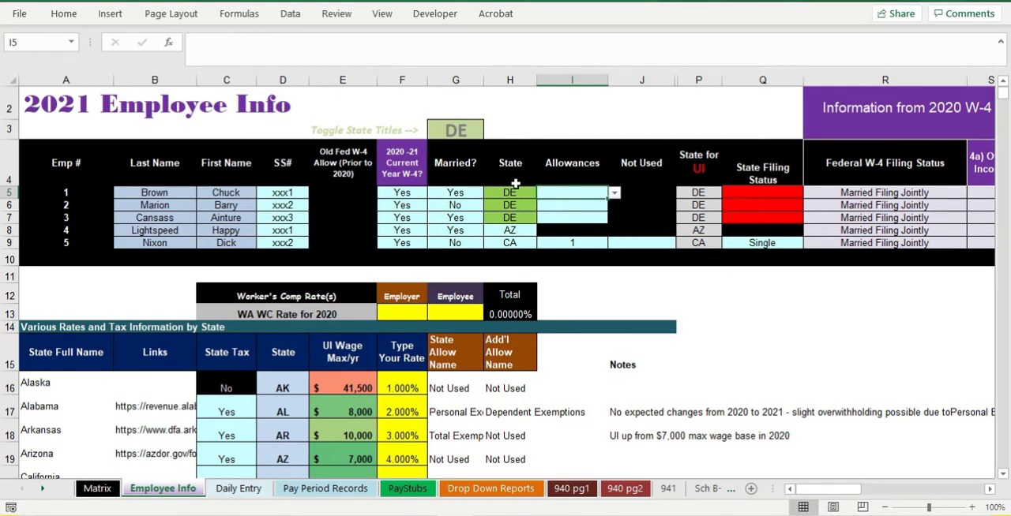
{"action": "left_click", "coordinate": [789, 192]}
{"action": "left_click", "coordinate": [809, 194]}
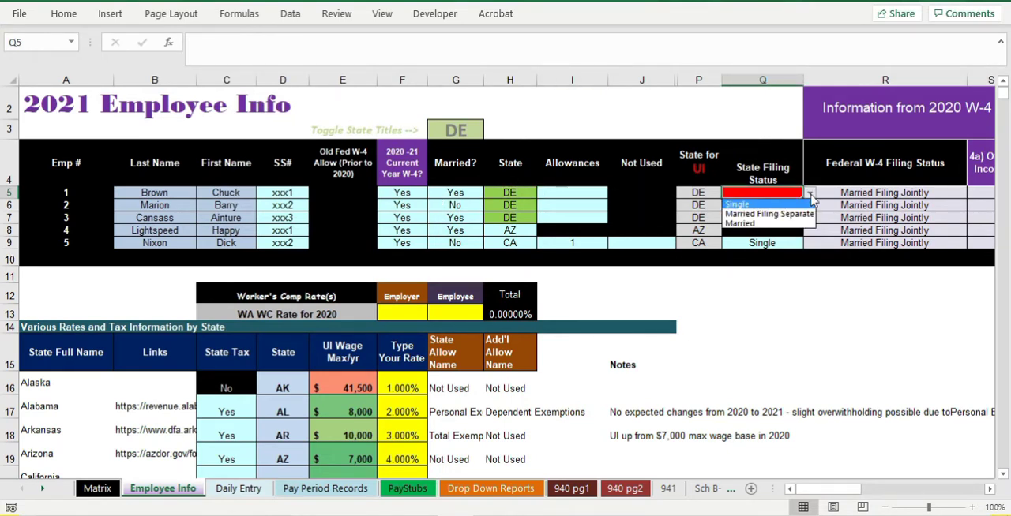
{"action": "left_click", "coordinate": [791, 225]}
- Set the state filing status to Single for employee 2 and Married Filing Separately for employee 3
{"action": "left_click", "coordinate": [794, 206]}
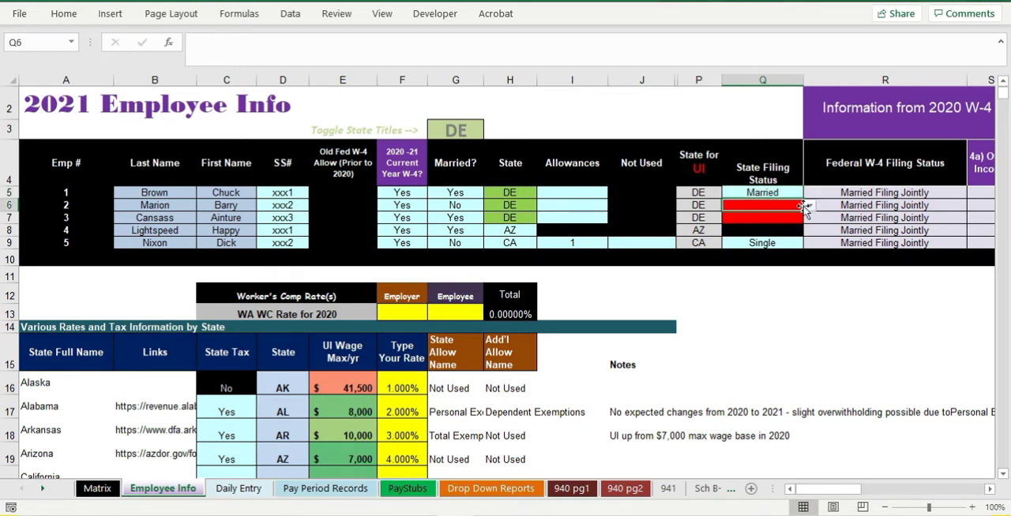
{"action": "left_click", "coordinate": [809, 206]}
{"action": "left_click", "coordinate": [806, 217]}
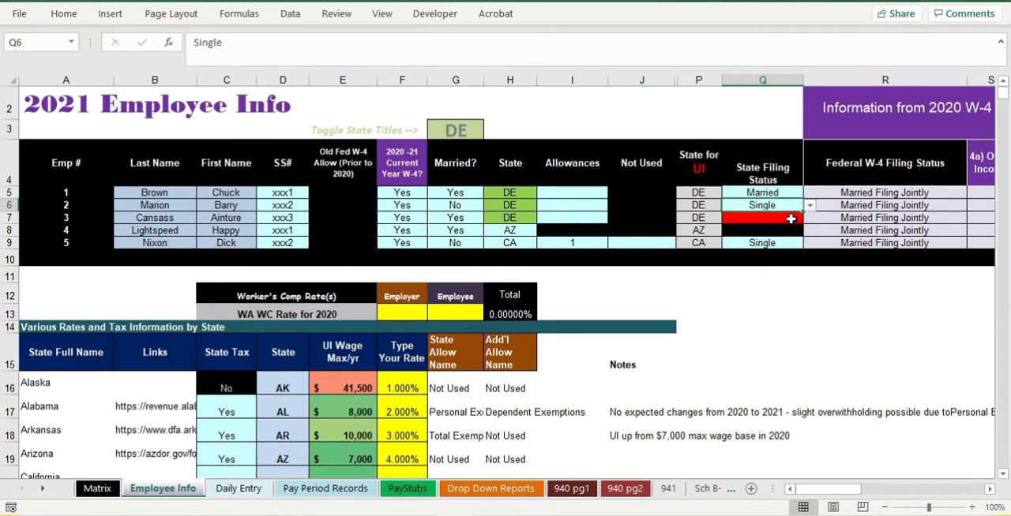
{"action": "left_click", "coordinate": [802, 220]}
{"action": "left_click", "coordinate": [807, 218]}
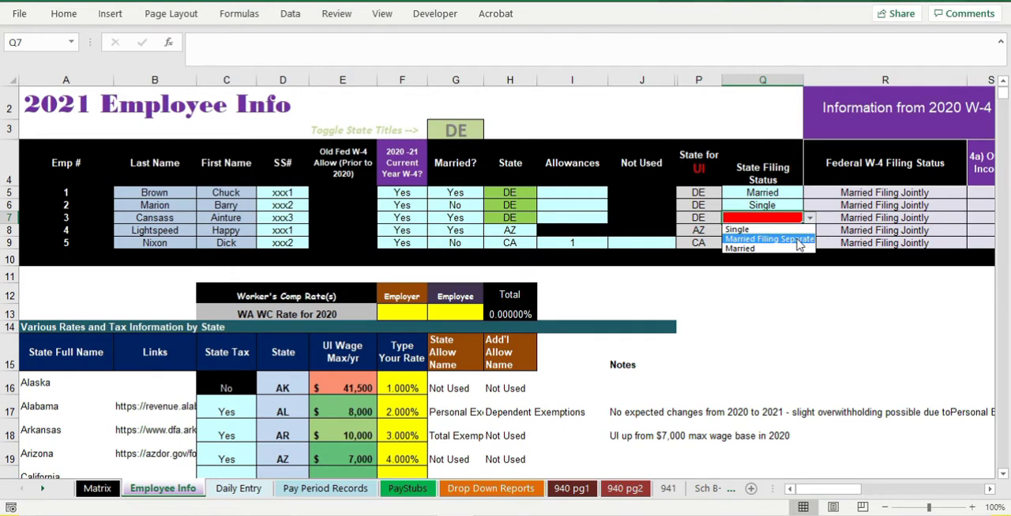
{"action": "left_click", "coordinate": [802, 239]}
- Enter state allowances of 1, 2 and 0 for employees 1, 2 and 3 respectively
{"action": "left_click", "coordinate": [565, 184]}
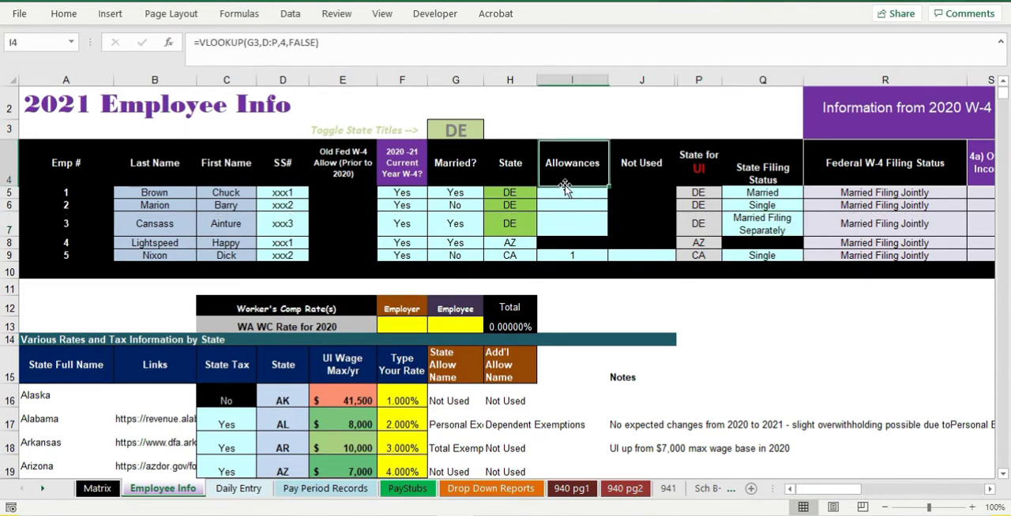
{"action": "left_click", "coordinate": [570, 193]}
{"action": "key", "text": "Down"}
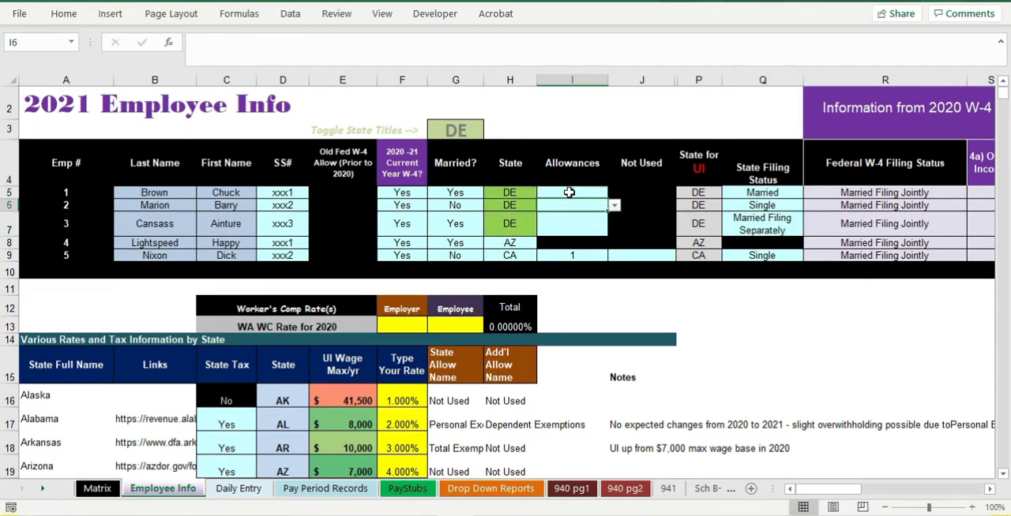
{"action": "type", "text": "2"}
{"action": "key", "text": "Return"}
{"action": "type", "text": "0"}
{"action": "left_click", "coordinate": [569, 193]}
{"action": "type", "text": "1"}
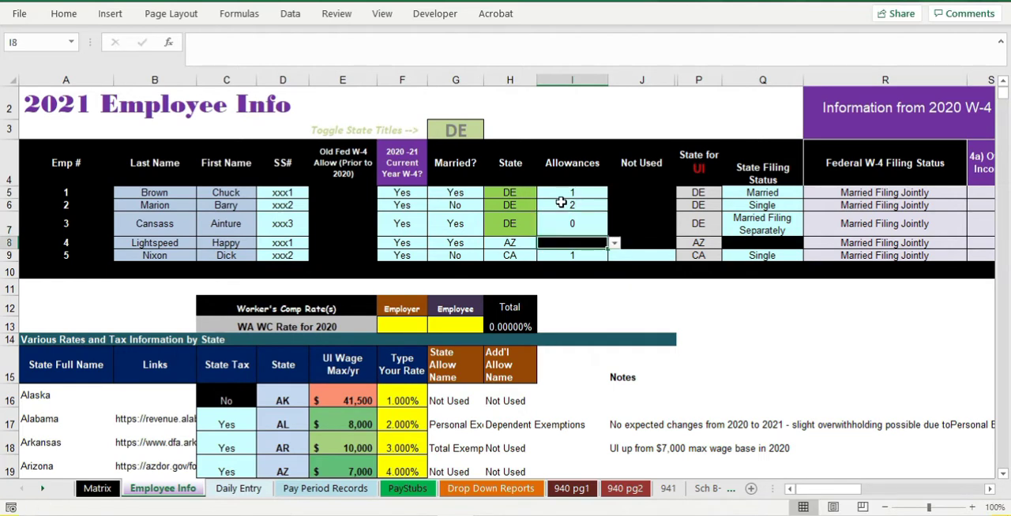
- Review the allowances and state filing statuses of the three Delaware employees
{"action": "left_click_drag", "start_coordinate": [570, 193], "coordinate": [572, 228]}
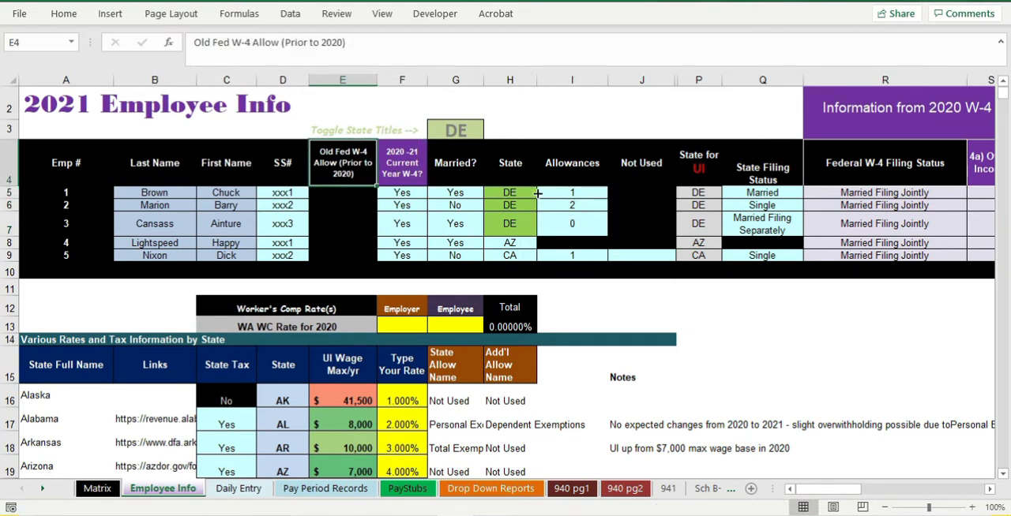
{"action": "left_click_drag", "start_coordinate": [559, 194], "coordinate": [572, 221]}
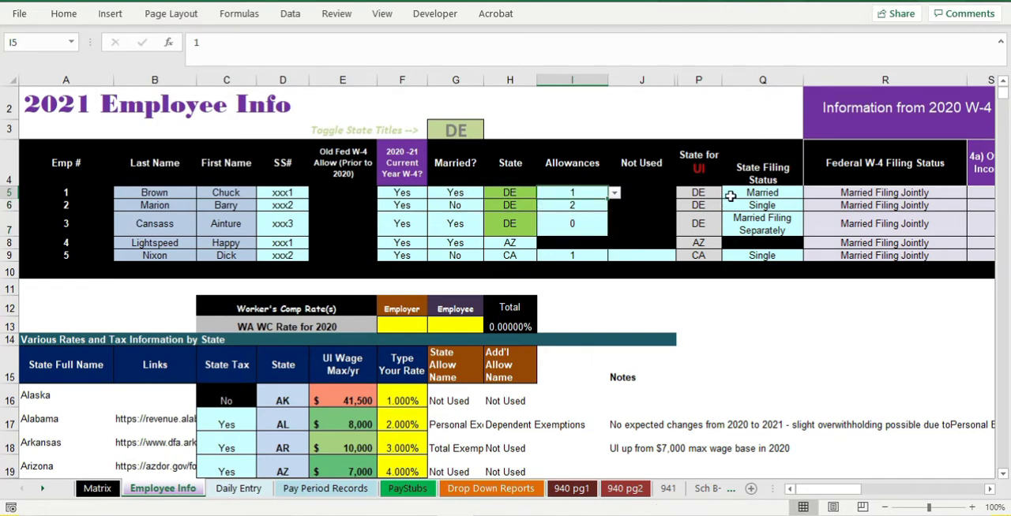
{"action": "left_click_drag", "start_coordinate": [755, 182], "coordinate": [762, 221]}
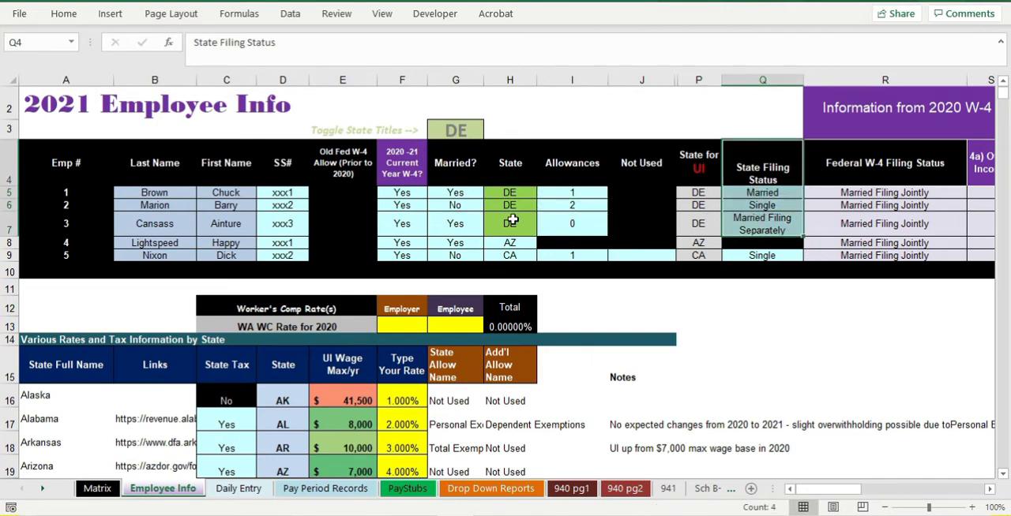
- Open the Pay Period Records sheet and examine the Delaware Annualized formula in employee 1's first pay period row
{"action": "scroll", "coordinate": [514, 220], "scroll_direction": "down", "scroll_amount": 1, "text": "ctrl"}
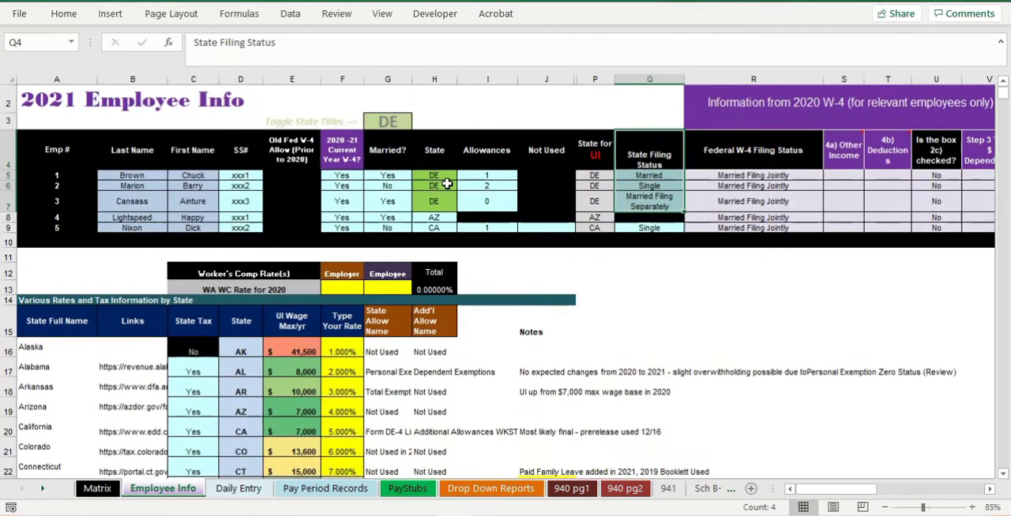
{"action": "left_click", "coordinate": [322, 488]}
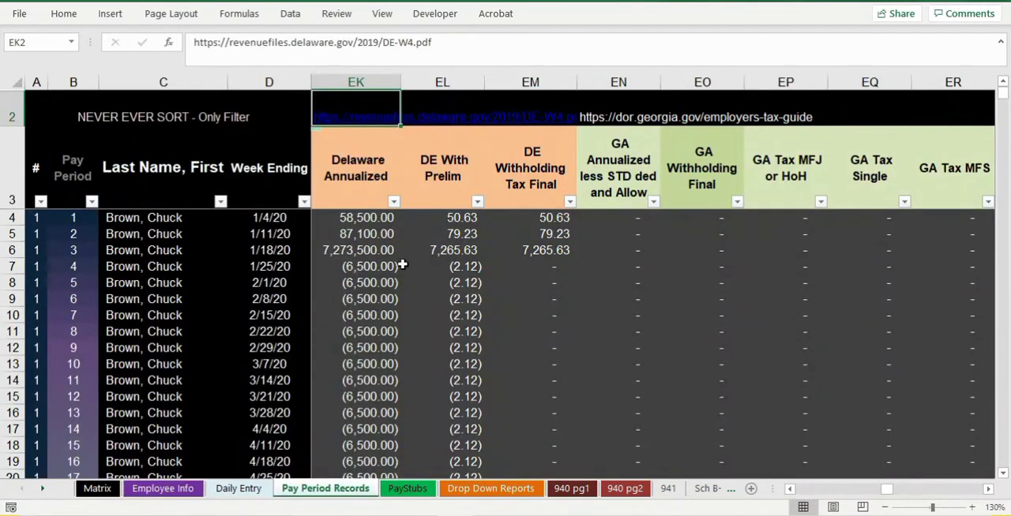
{"action": "left_click", "coordinate": [354, 221]}
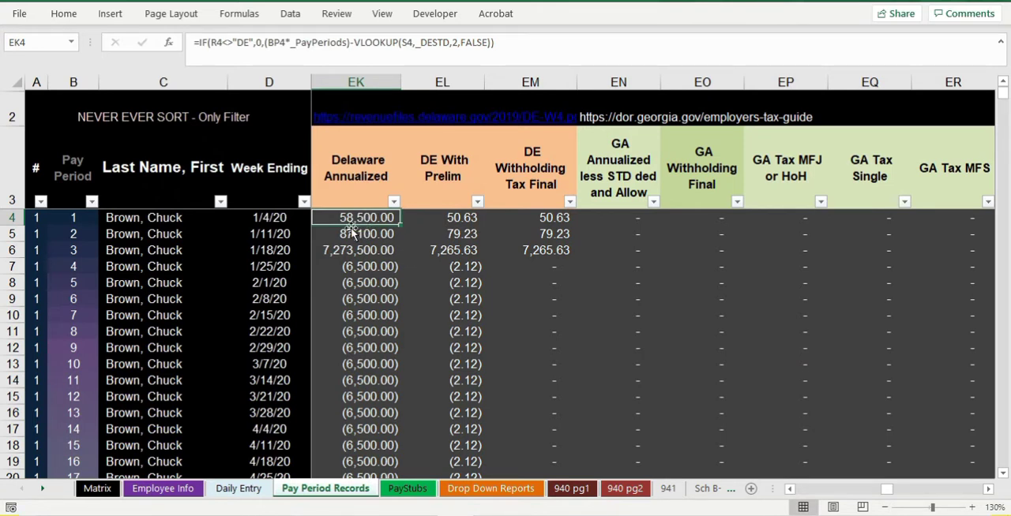
{"action": "left_click", "coordinate": [14, 218]}
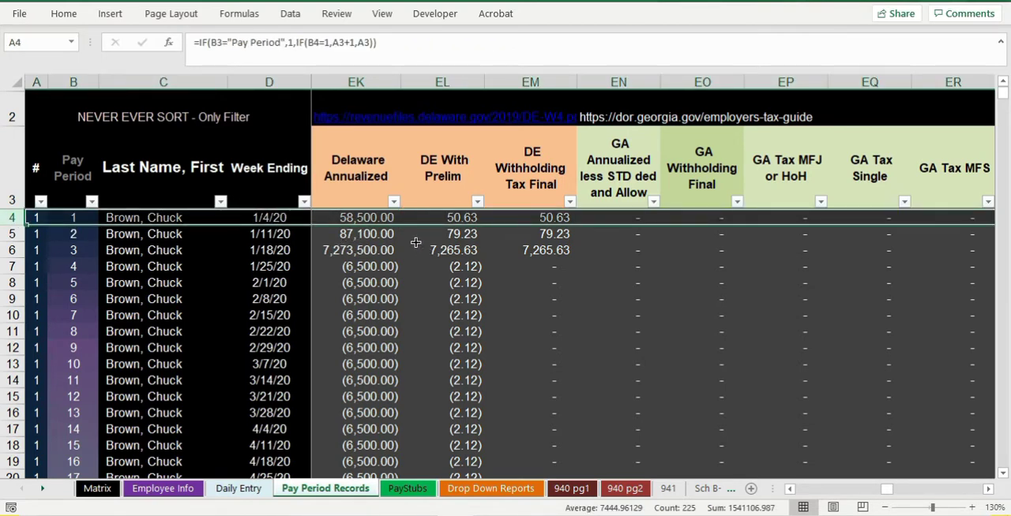
{"action": "left_click", "coordinate": [372, 218]}
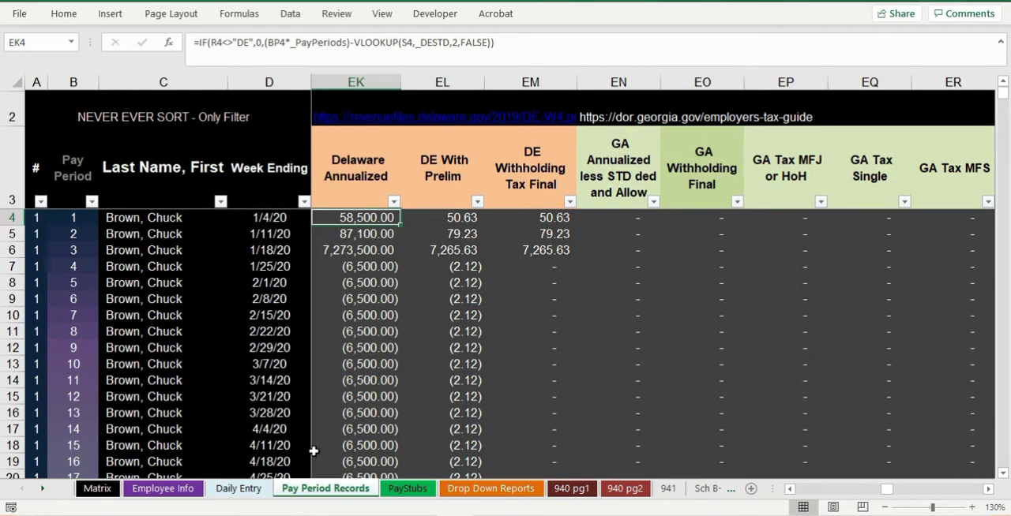
- Open the Matrix sheet and examine the Delaware filing statuses with their allowance amounts
{"action": "left_click", "coordinate": [97, 489]}
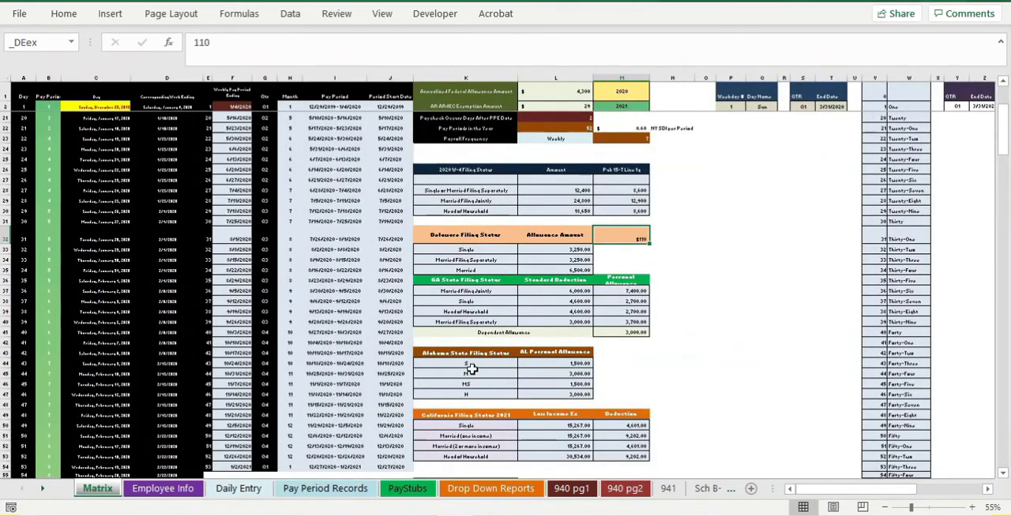
{"action": "scroll", "coordinate": [612, 343], "scroll_direction": "up", "scroll_amount": 4, "text": "ctrl"}
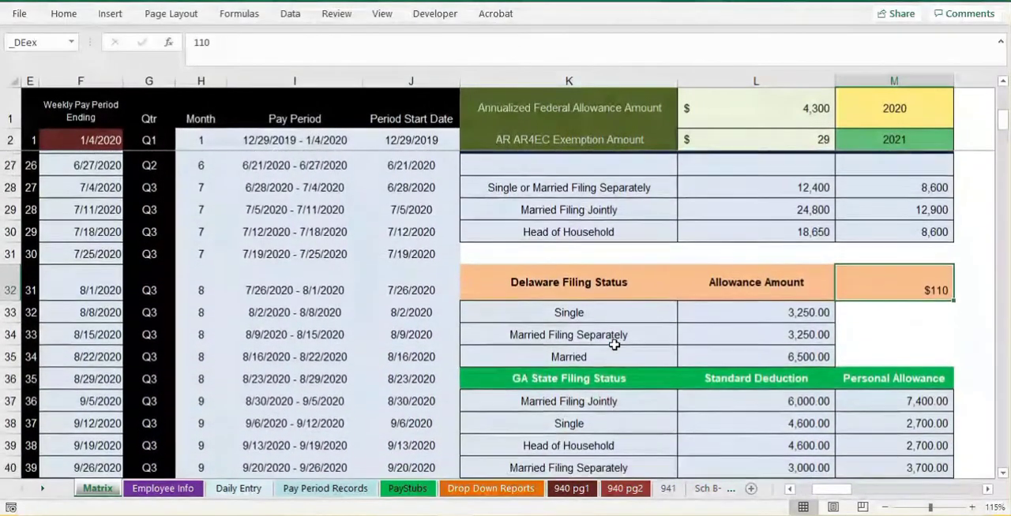
{"action": "left_click_drag", "start_coordinate": [584, 285], "coordinate": [857, 345]}
{"action": "left_click", "coordinate": [579, 309]}
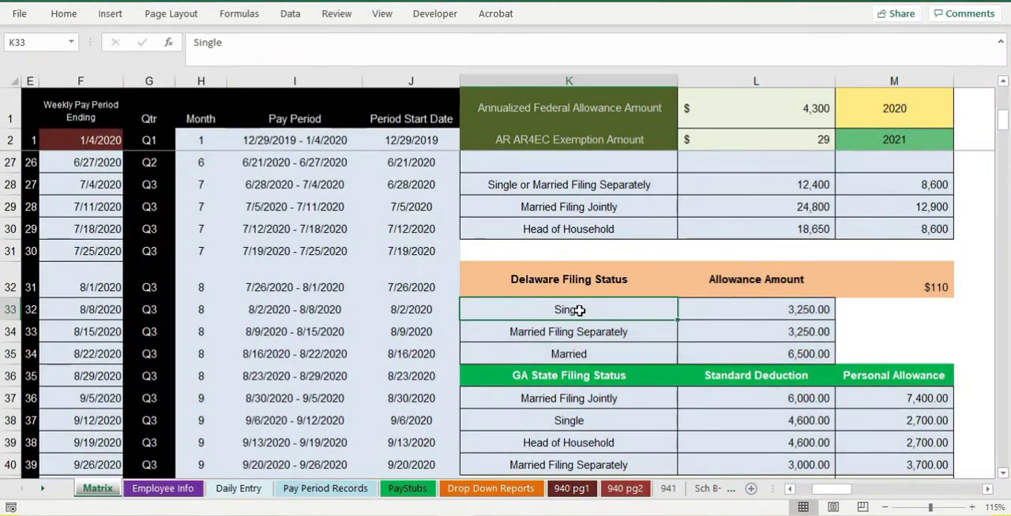
- Compare the Delaware allowance amounts for Single, Married Filing Separately and Married in the Matrix table
{"action": "left_click_drag", "start_coordinate": [671, 312], "coordinate": [725, 354]}
{"action": "scroll", "coordinate": [725, 354], "scroll_direction": "up", "scroll_amount": 2, "text": "ctrl"}
{"action": "scroll", "coordinate": [719, 357], "scroll_direction": "down", "scroll_amount": 1}
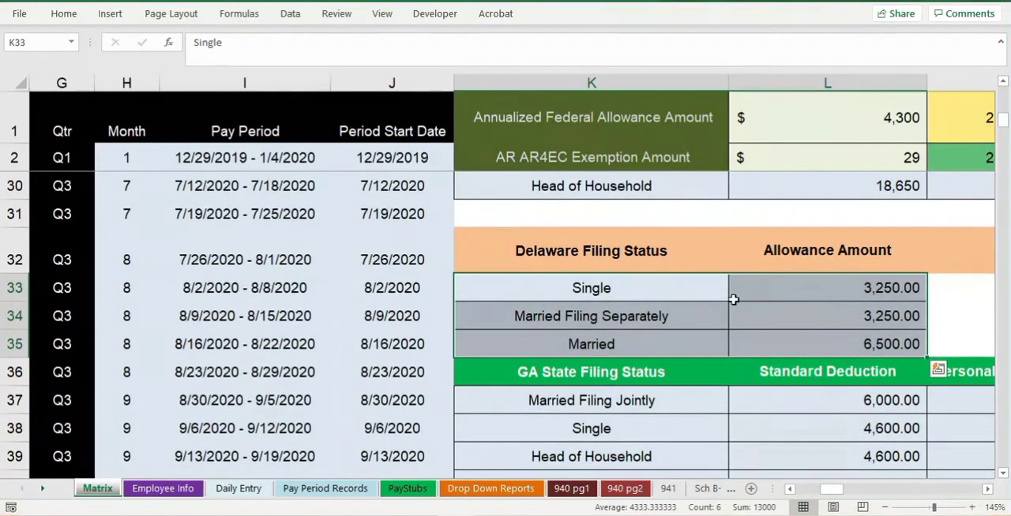
{"action": "left_click_drag", "start_coordinate": [614, 295], "coordinate": [618, 318]}
{"action": "left_click_drag", "start_coordinate": [790, 299], "coordinate": [806, 316]}
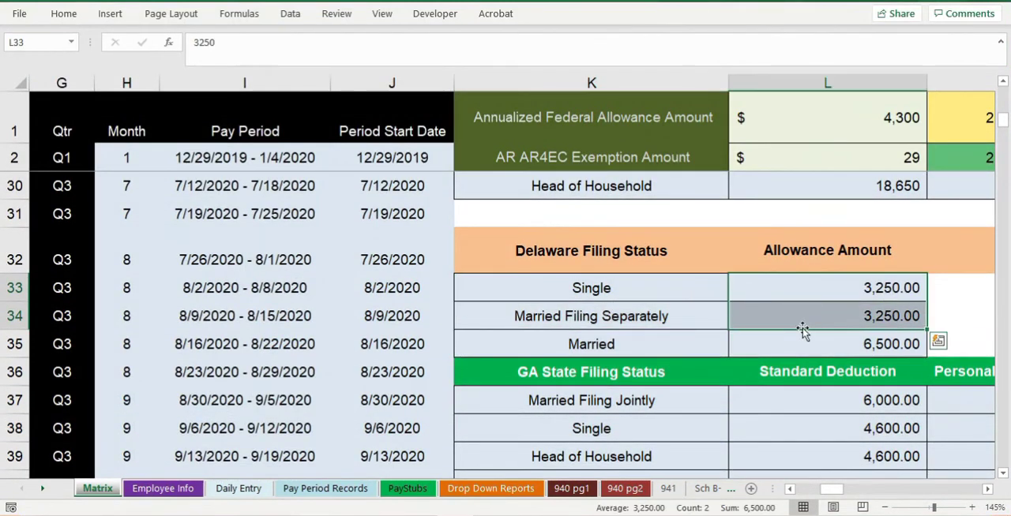
{"action": "left_click", "coordinate": [748, 345]}
{"action": "left_click", "coordinate": [641, 344]}
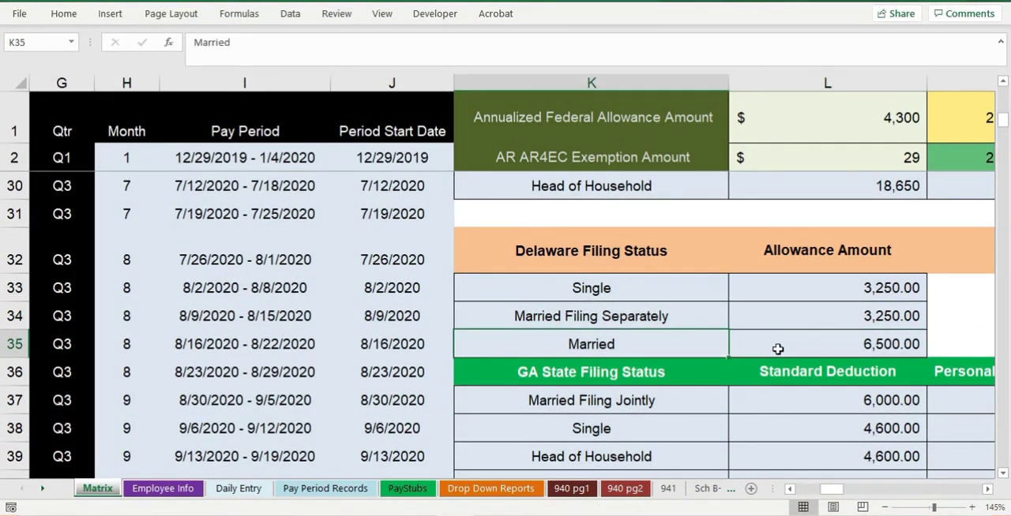
{"action": "left_click_drag", "start_coordinate": [672, 302], "coordinate": [791, 352]}
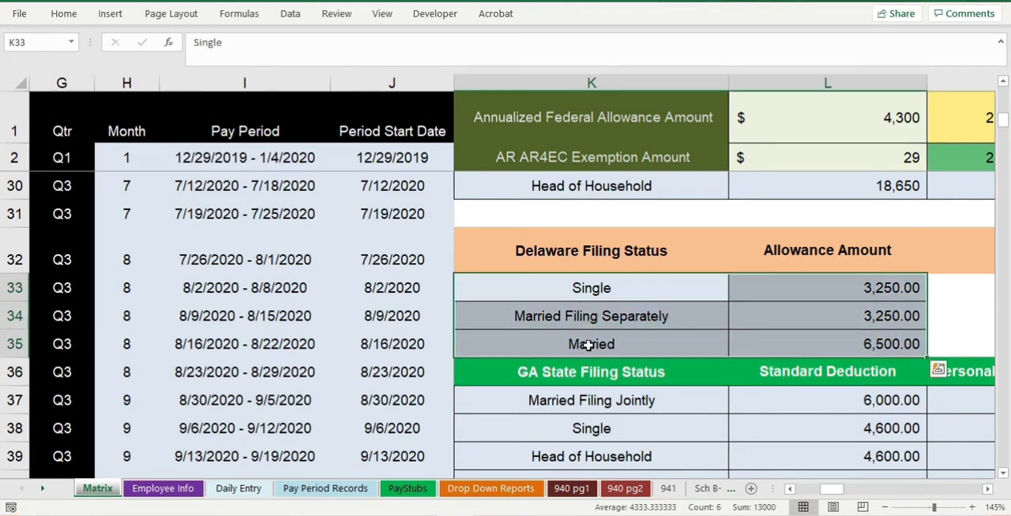
{"action": "scroll", "coordinate": [593, 310], "scroll_direction": "down", "scroll_amount": 1}
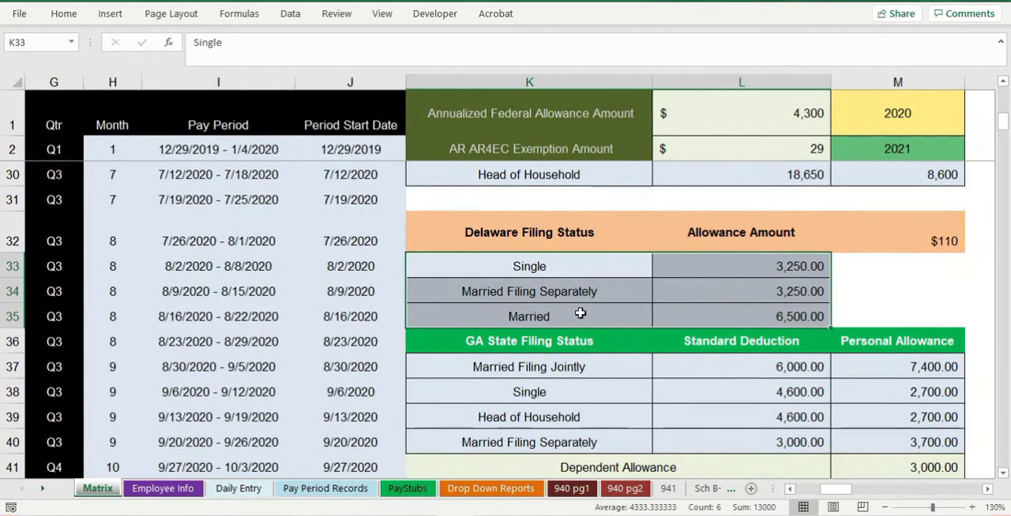
- Switch to Delaware's employer withholding guide in the browser and read the annualized wage method in Section 17
{"action": "left_click", "coordinate": [384, 515]}
{"action": "scroll", "coordinate": [472, 309], "scroll_direction": "up", "scroll_amount": 3}
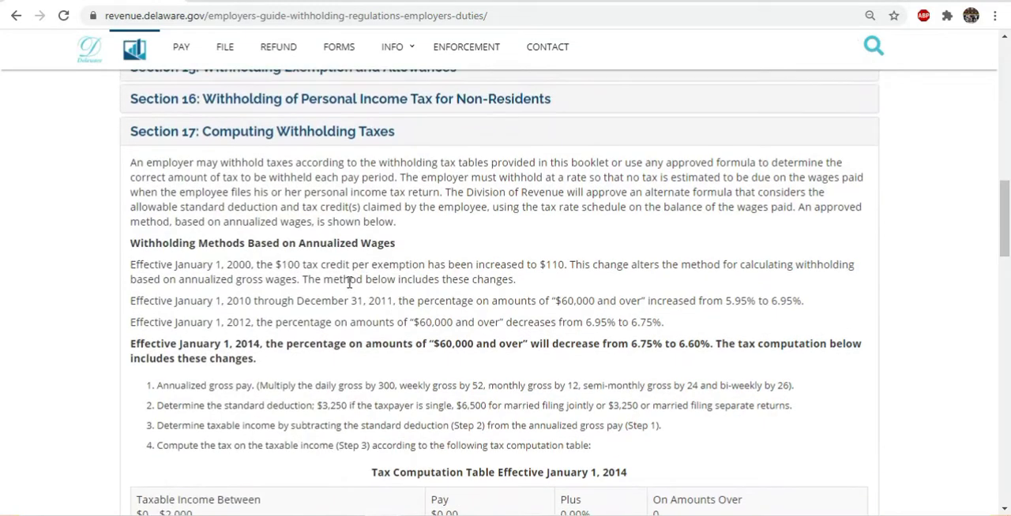
{"action": "scroll", "coordinate": [352, 285], "scroll_direction": "down", "scroll_amount": 1}
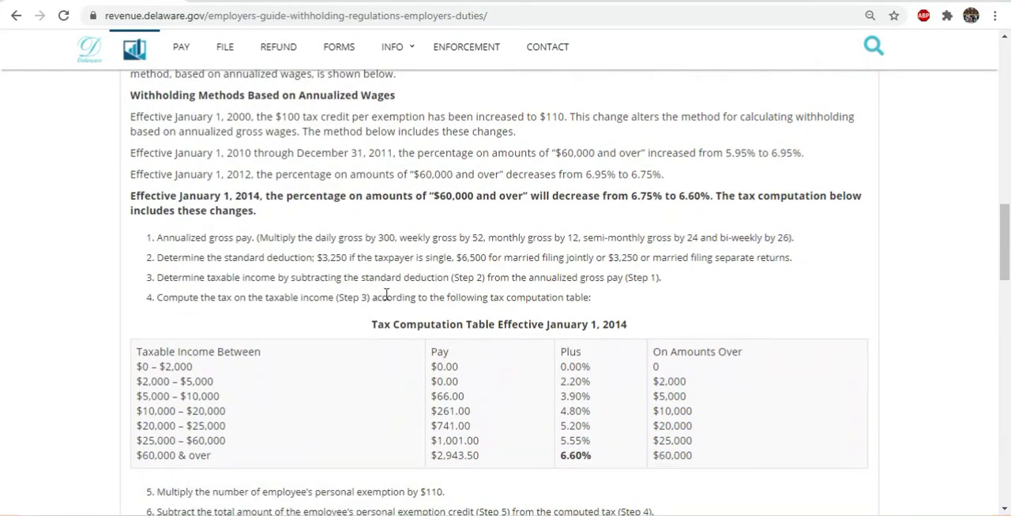
{"action": "scroll", "coordinate": [386, 294], "scroll_direction": "up", "scroll_amount": 2}
{"action": "scroll", "coordinate": [424, 297], "scroll_direction": "down", "scroll_amount": 3}
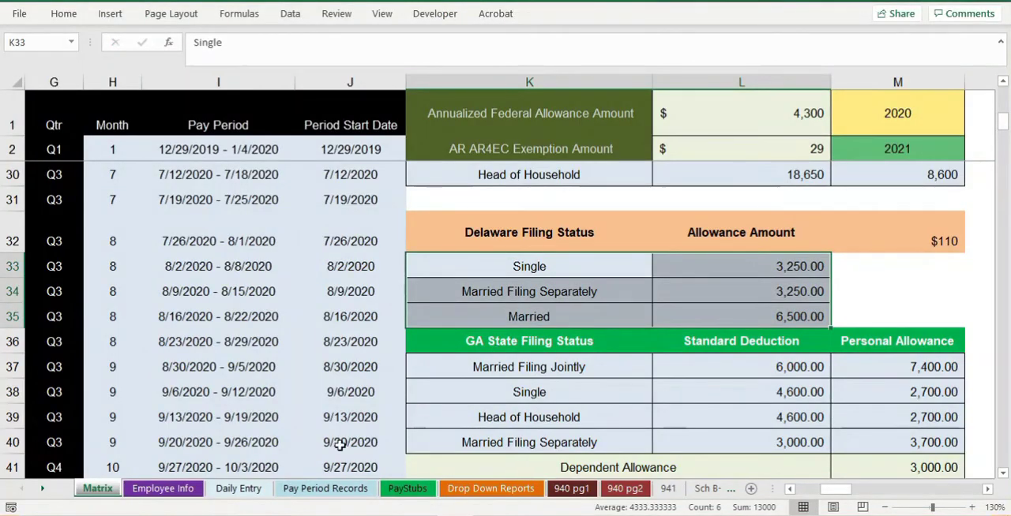
- Return to the workbook's Pay Period Records sheet and inspect the DE With Prelim formula in employee 1's first row
{"action": "left_click", "coordinate": [314, 488]}
{"action": "scroll", "coordinate": [409, 287], "scroll_direction": "down", "scroll_amount": 1}
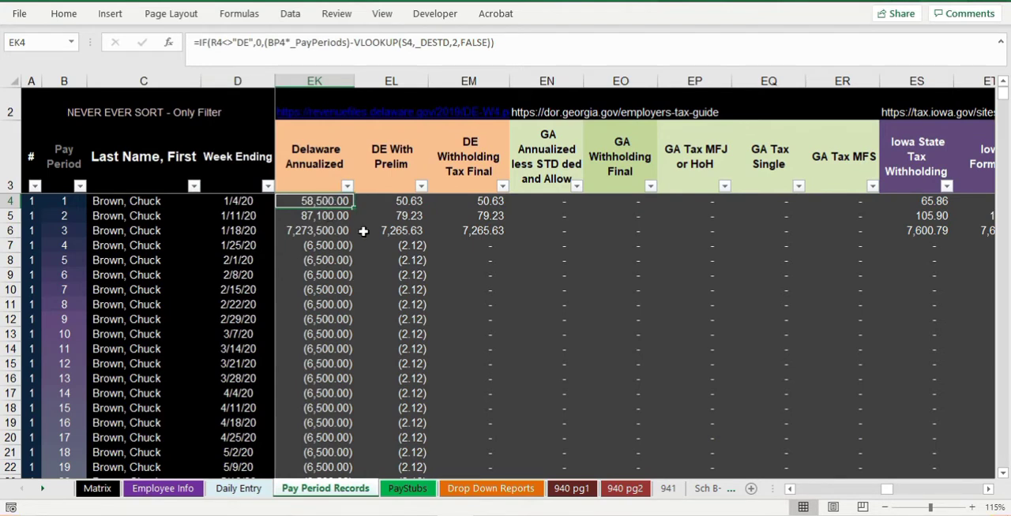
{"action": "left_click", "coordinate": [388, 202]}
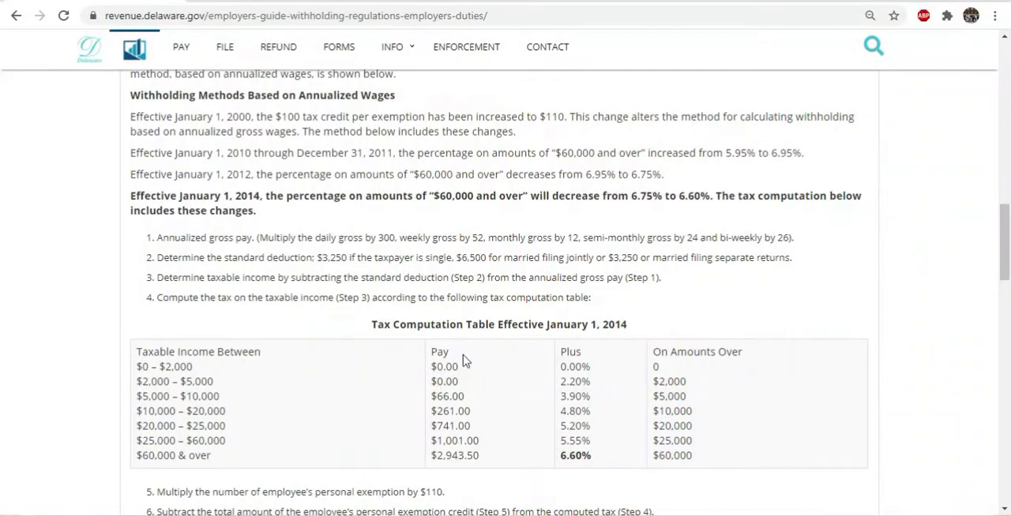
- Switch to the Delaware guide in the browser and examine the brackets, base amounts and rates in the Tax Computation Table
{"action": "scroll", "coordinate": [465, 361], "scroll_direction": "down", "scroll_amount": 1}
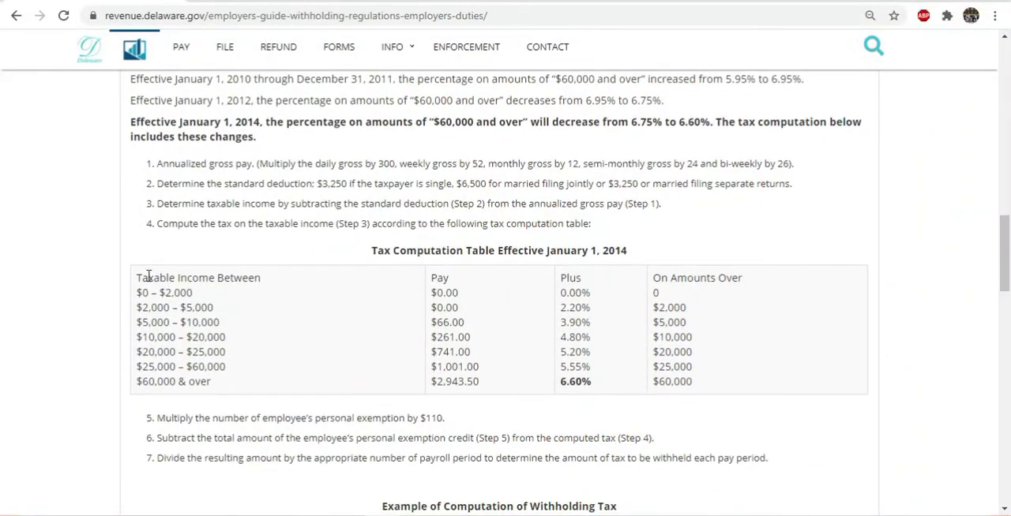
{"action": "key", "text": "ctrl+plus"}
{"action": "key", "text": "ctrl+plus"}
{"action": "scroll", "coordinate": [197, 271], "scroll_direction": "down", "scroll_amount": 1}
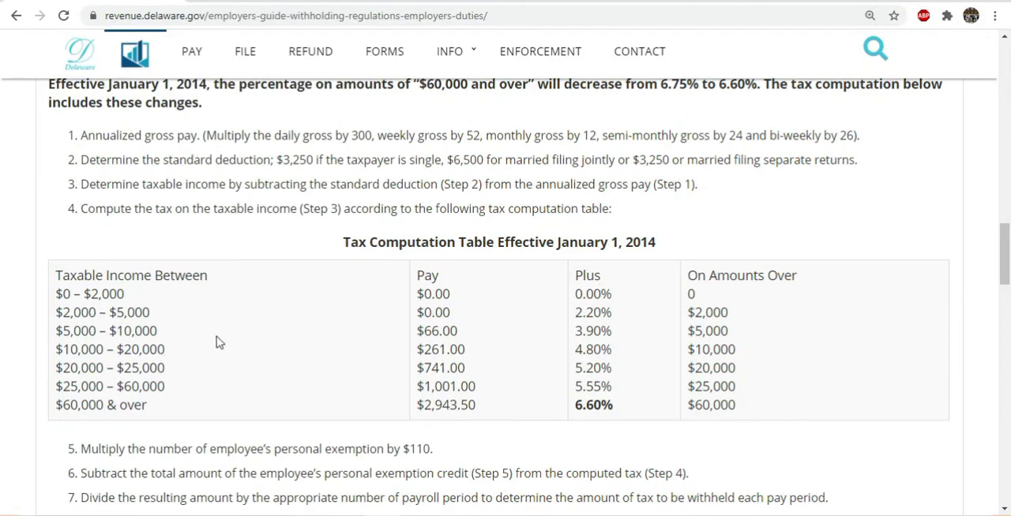
{"action": "left_click_drag", "start_coordinate": [458, 333], "coordinate": [417, 333]}
{"action": "left_click_drag", "start_coordinate": [601, 333], "coordinate": [559, 333]}
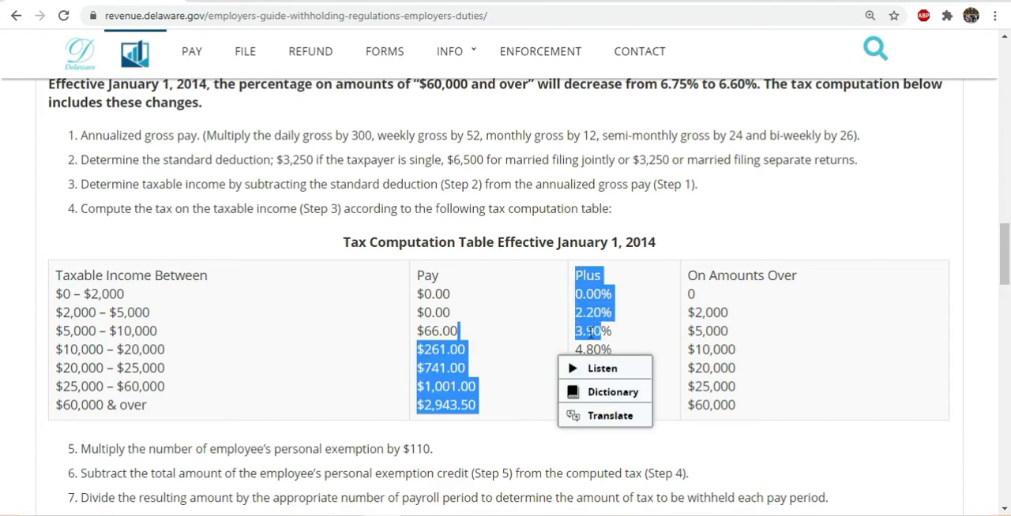
{"action": "left_click", "coordinate": [726, 347]}
{"action": "left_click_drag", "start_coordinate": [607, 400], "coordinate": [614, 405]}
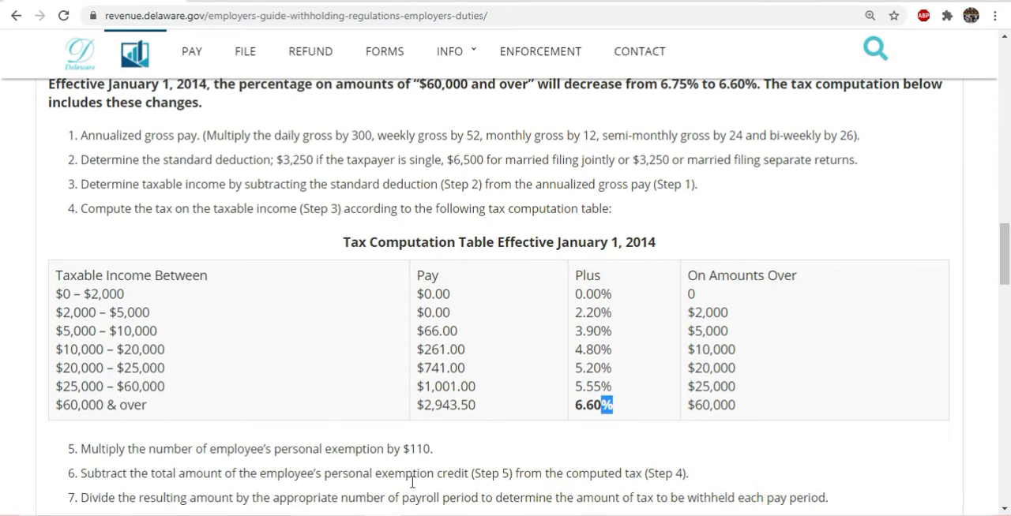
- Switch back to the workbook and check the full DE With Prelim formula in cell EL4 without changing it
{"action": "left_click", "coordinate": [471, 512]}
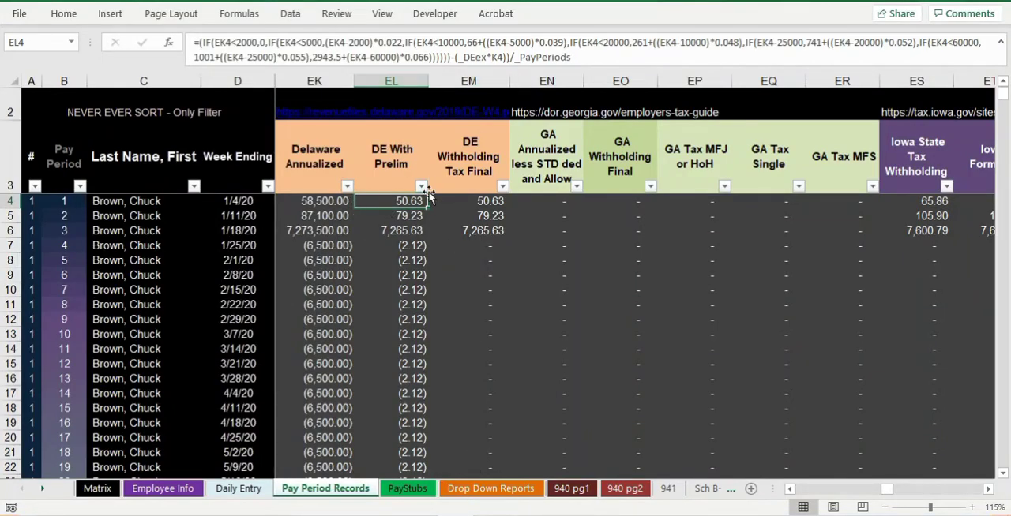
{"action": "double_click", "coordinate": [412, 207]}
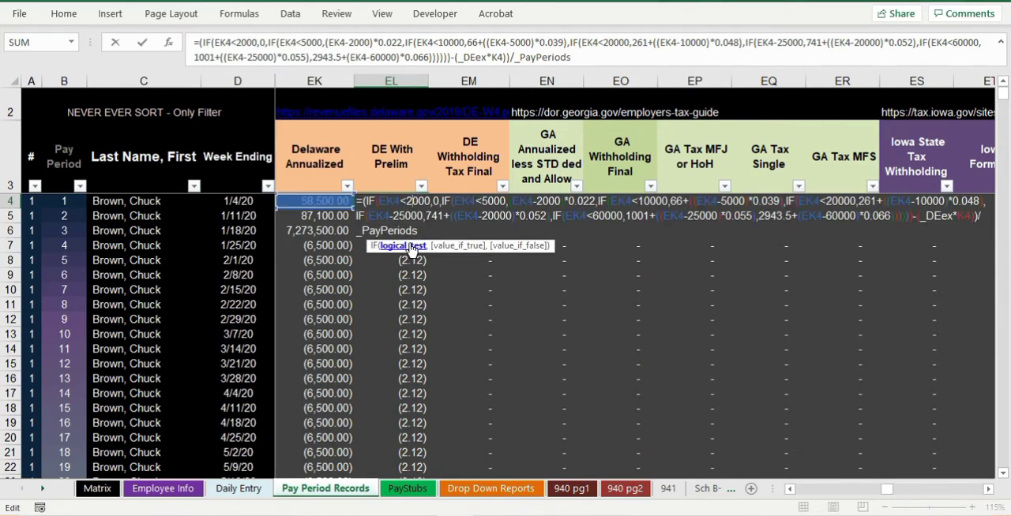
{"action": "key", "text": "Return"}
{"action": "key", "text": "Up"}
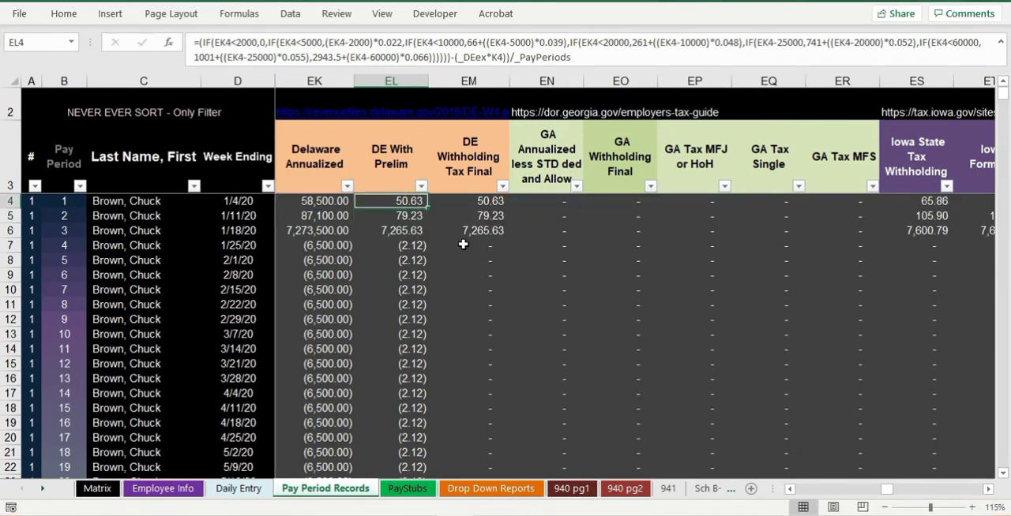
- Compare the DE Withholding Tax Final formulas in employee 1's first and fourth pay periods with the preliminary withholding amounts
{"action": "left_click", "coordinate": [467, 201]}
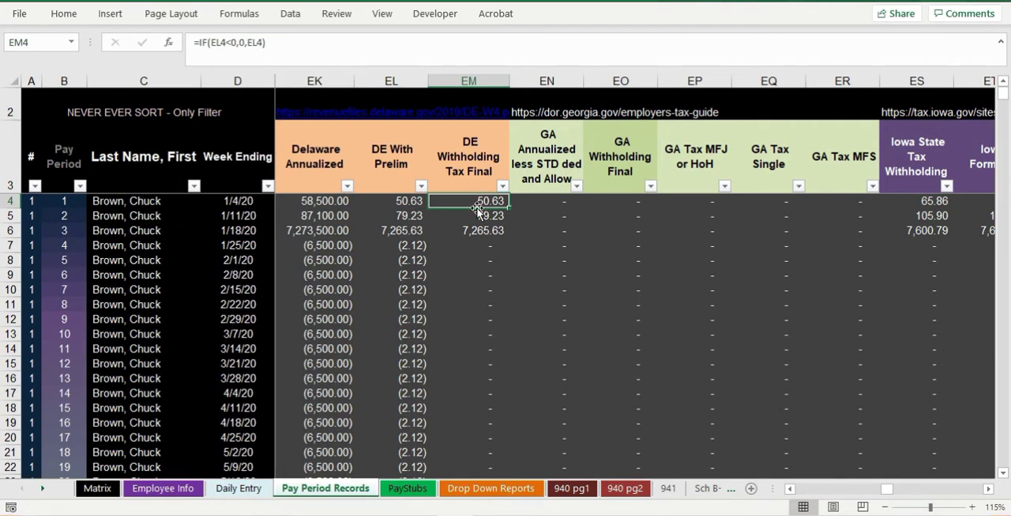
{"action": "left_click", "coordinate": [476, 249]}
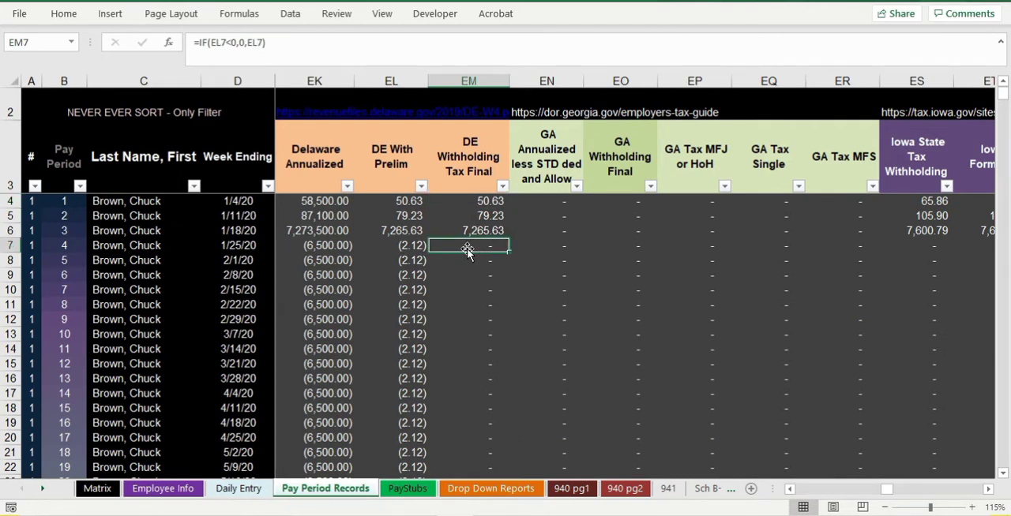
{"action": "left_click", "coordinate": [401, 258]}
{"action": "left_click", "coordinate": [472, 203]}
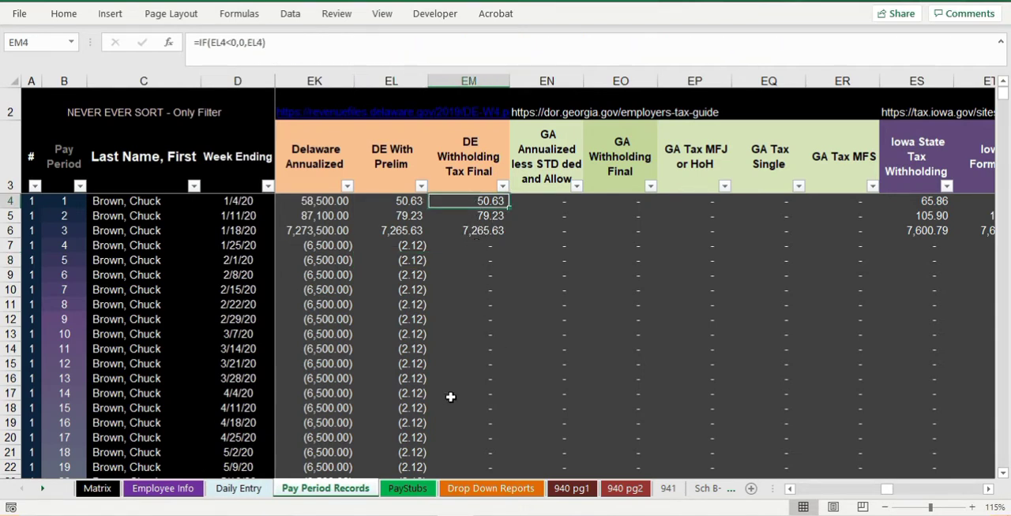
- Open the PayStubs sheet and check the current Delaware state tax on employee 1's stub for week ending 1/4/20
{"action": "left_click", "coordinate": [402, 488]}
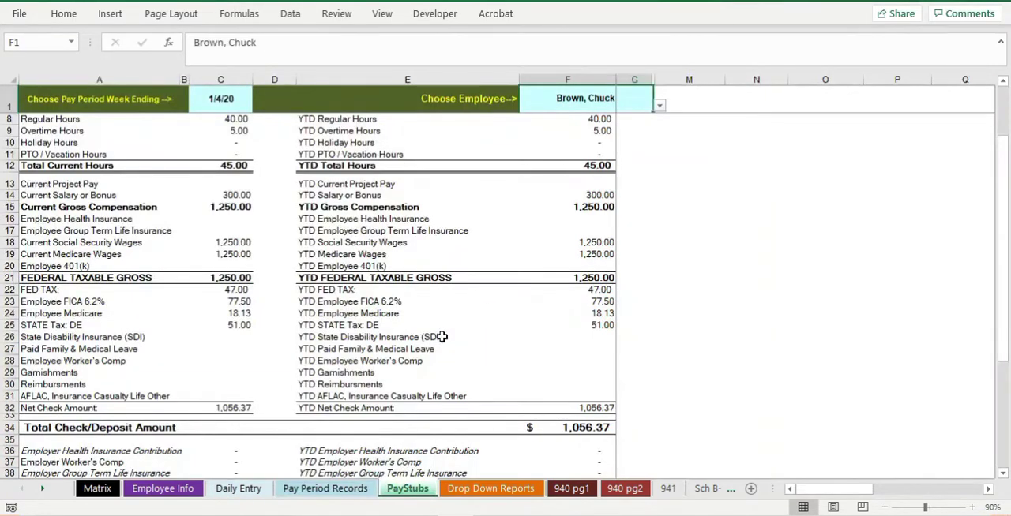
{"action": "scroll", "coordinate": [269, 352], "scroll_direction": "up", "scroll_amount": 1}
{"action": "scroll", "coordinate": [210, 375], "scroll_direction": "up", "scroll_amount": 2}
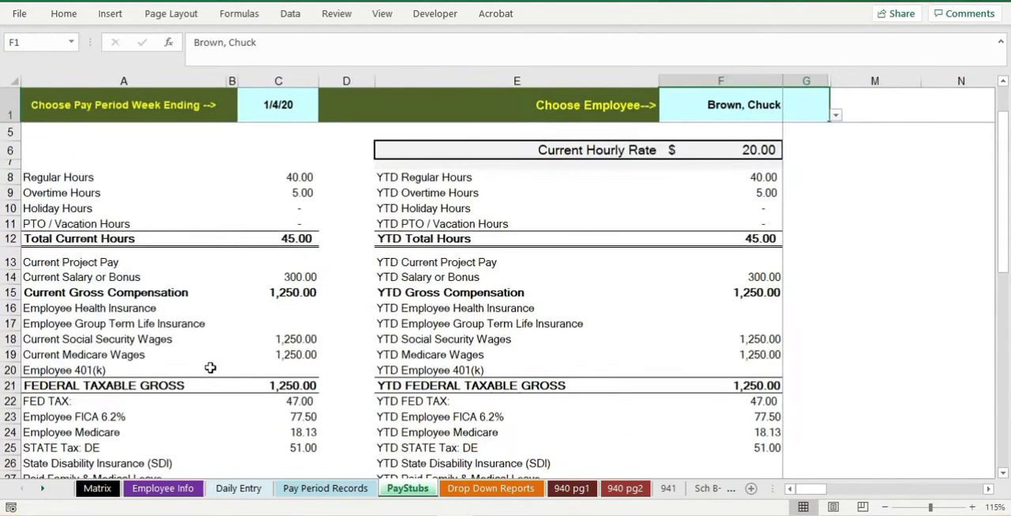
{"action": "scroll", "coordinate": [222, 352], "scroll_direction": "down", "scroll_amount": 2}
{"action": "scroll", "coordinate": [223, 352], "scroll_direction": "down", "scroll_amount": 1}
{"action": "left_click", "coordinate": [300, 301]}
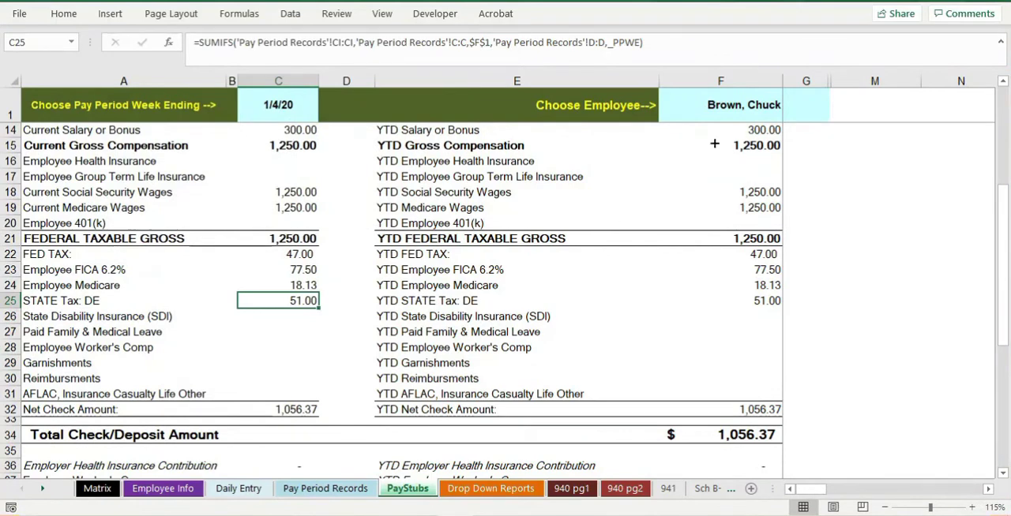
- Display the 1/4/20 pay stub of employee 2, followed by that of employee 3
{"action": "left_click", "coordinate": [774, 109]}
{"action": "left_click", "coordinate": [835, 115]}
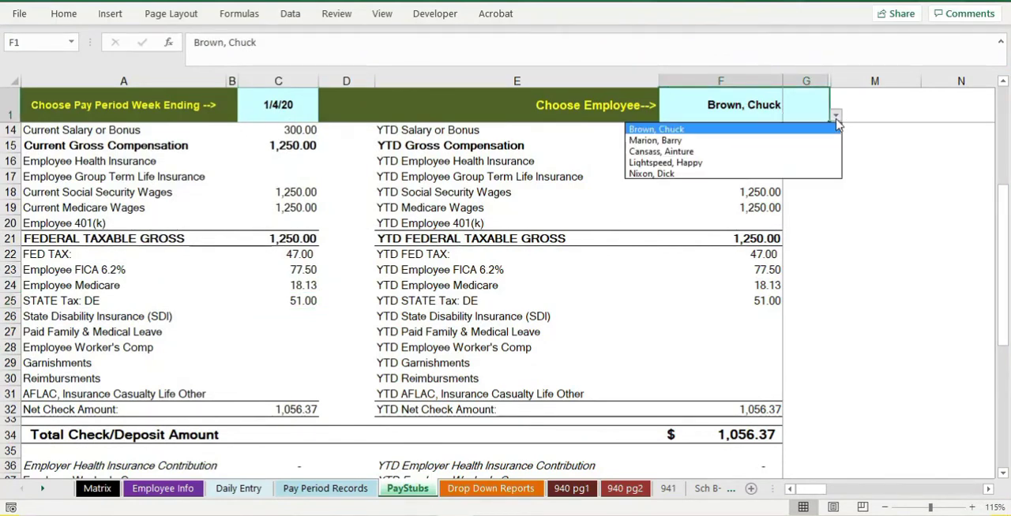
{"action": "left_click", "coordinate": [813, 139]}
{"action": "scroll", "coordinate": [352, 327], "scroll_direction": "up", "scroll_amount": 4}
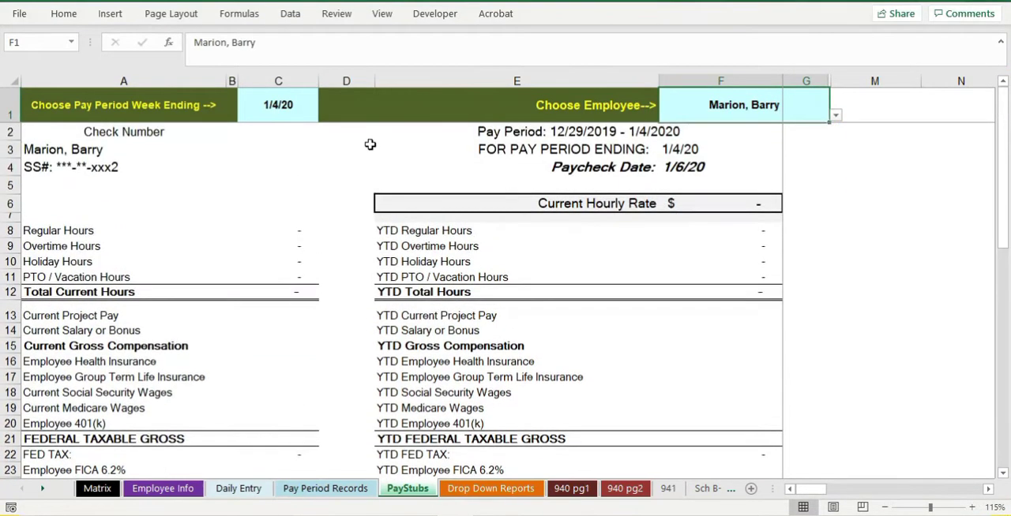
{"action": "left_click", "coordinate": [835, 115]}
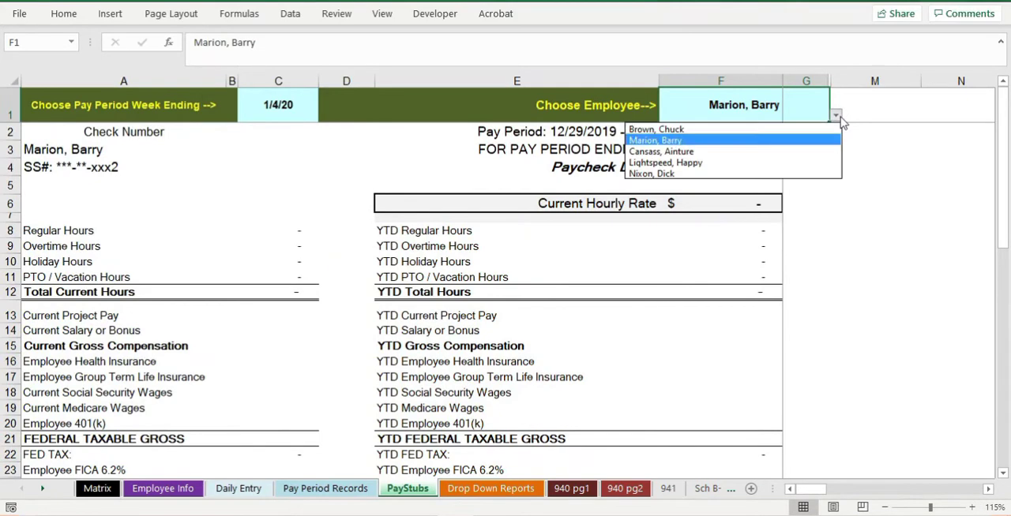
{"action": "left_click", "coordinate": [813, 150]}
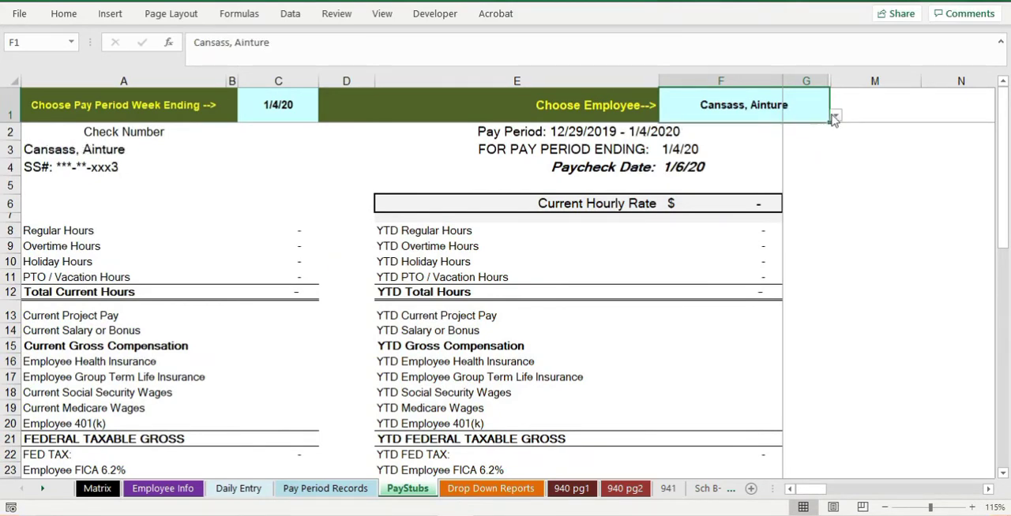
- Open the Employee Info sheet and check the state, allowances and filing status set for employee 2
{"action": "left_click", "coordinate": [163, 488]}
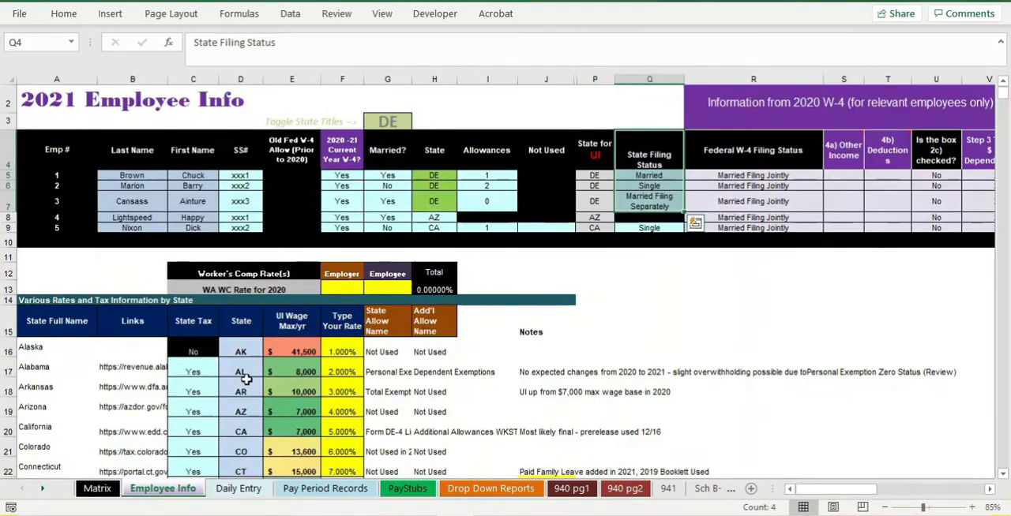
{"action": "scroll", "coordinate": [253, 361], "scroll_direction": "up", "scroll_amount": 1}
{"action": "scroll", "coordinate": [253, 361], "scroll_direction": "up", "scroll_amount": 1}
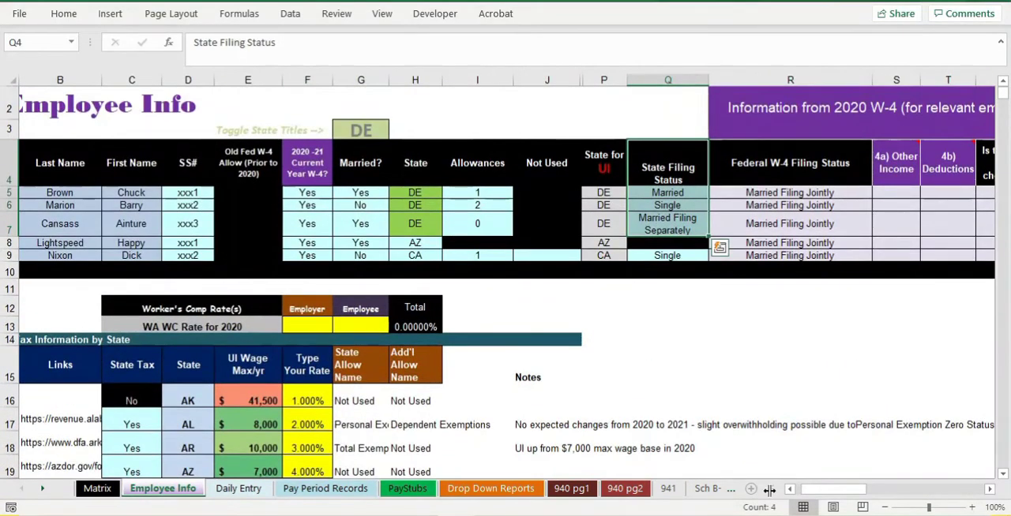
{"action": "left_click_drag", "start_coordinate": [809, 491], "coordinate": [796, 491]}
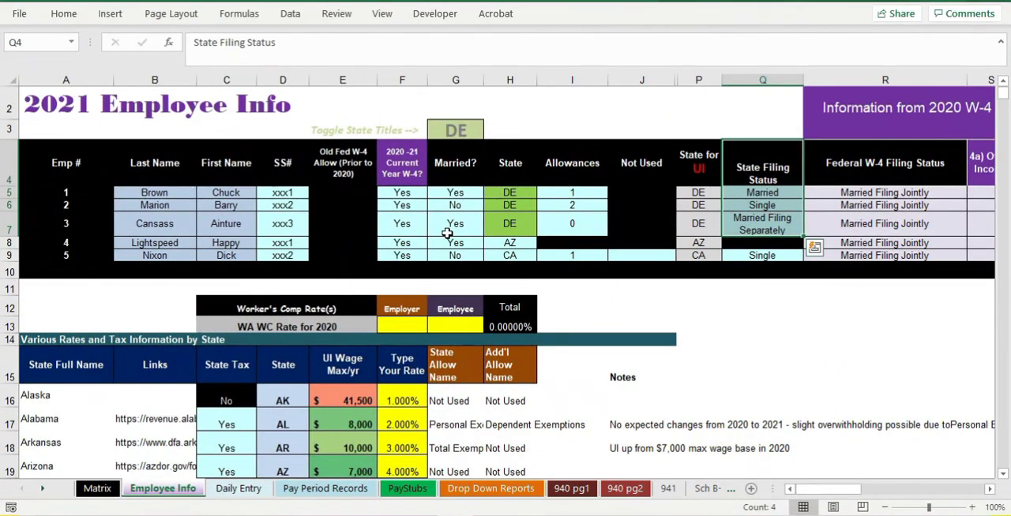
{"action": "left_click", "coordinate": [526, 207]}
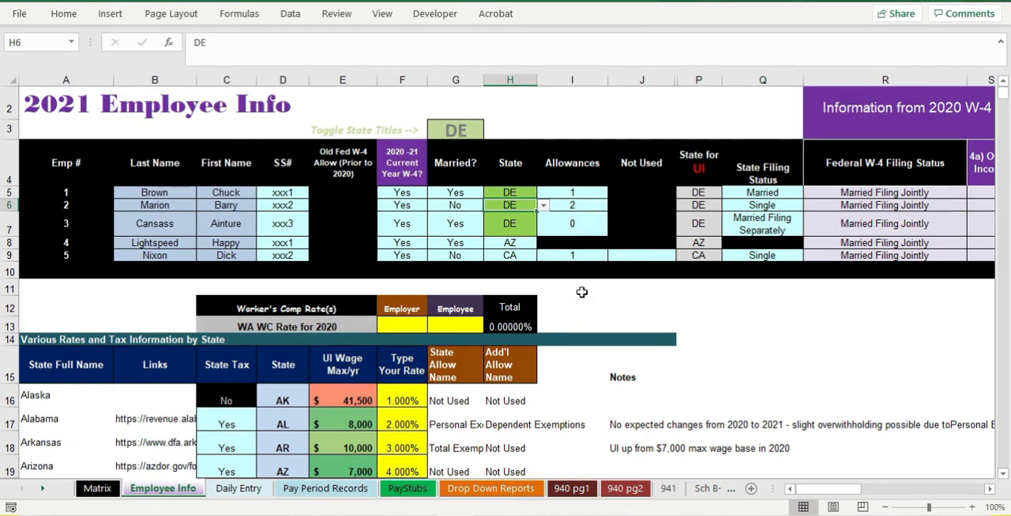
- Enter 50 regular hours for employee 2 on January 1, 2020 in the Daily Entry sheet
{"action": "left_click", "coordinate": [238, 488]}
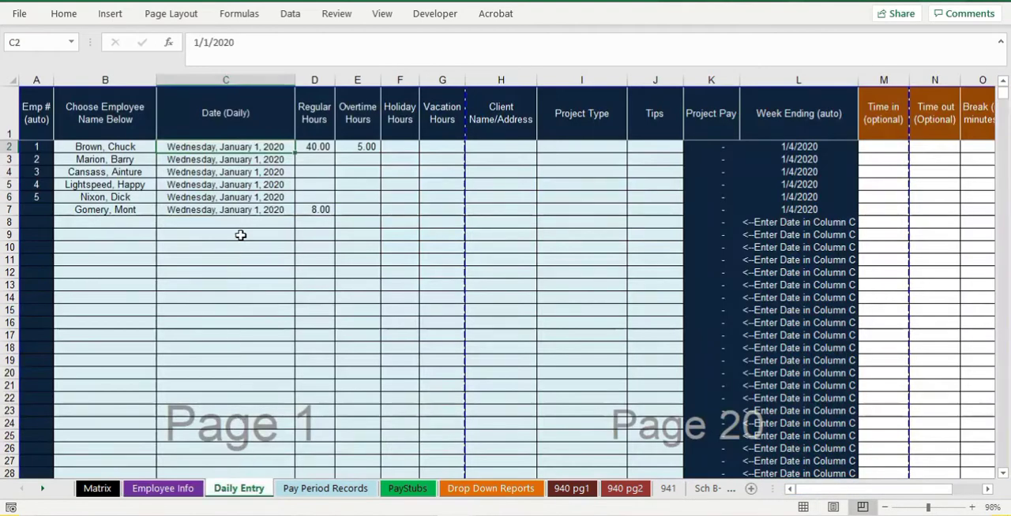
{"action": "left_click", "coordinate": [309, 160]}
{"action": "type", "text": "50"}
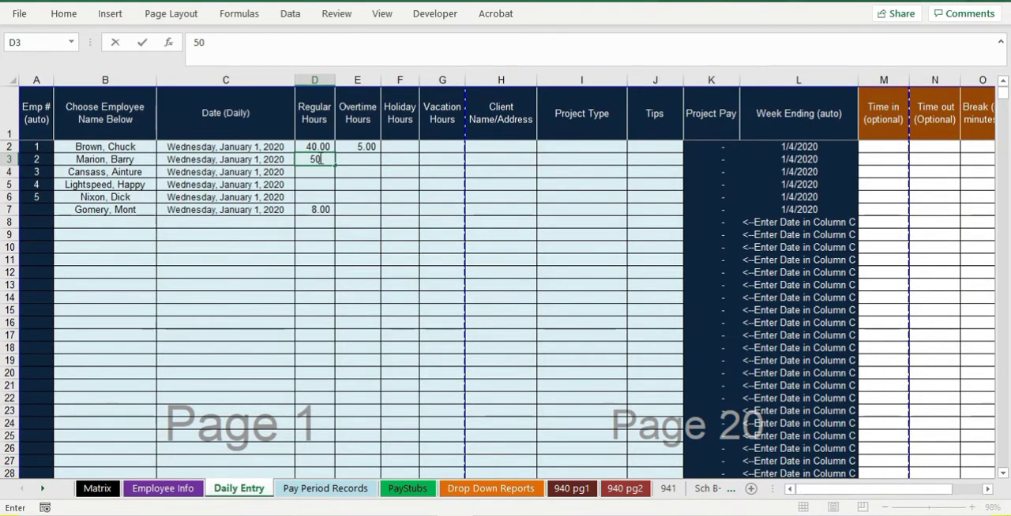
{"action": "key", "text": "Return"}
- Hide columns E through AB in the Pay Period Records sheet so the hours and pay columns follow the week ending dates
{"action": "left_click", "coordinate": [324, 489]}
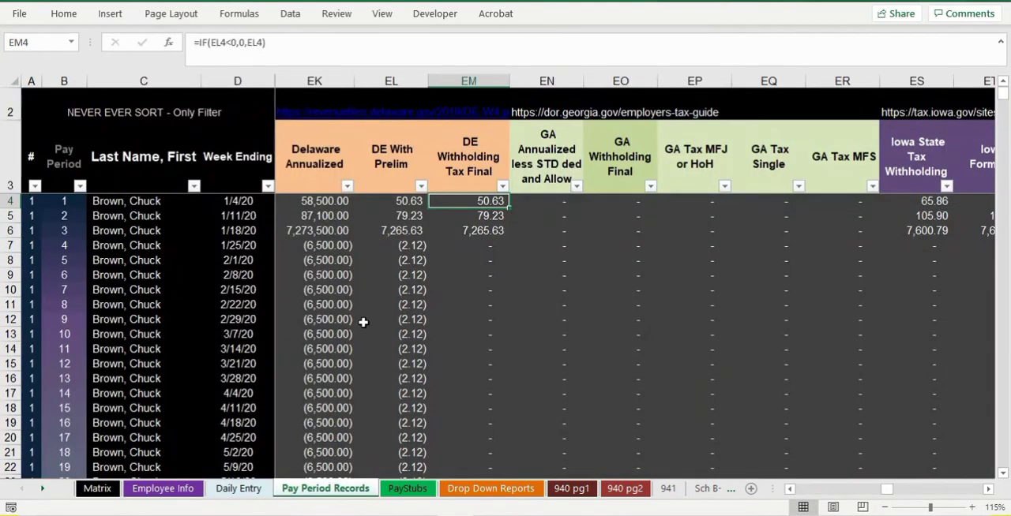
{"action": "left_click_drag", "start_coordinate": [886, 491], "coordinate": [669, 492]}
{"action": "scroll", "coordinate": [464, 323], "scroll_direction": "down", "scroll_amount": 5, "text": "ctrl"}
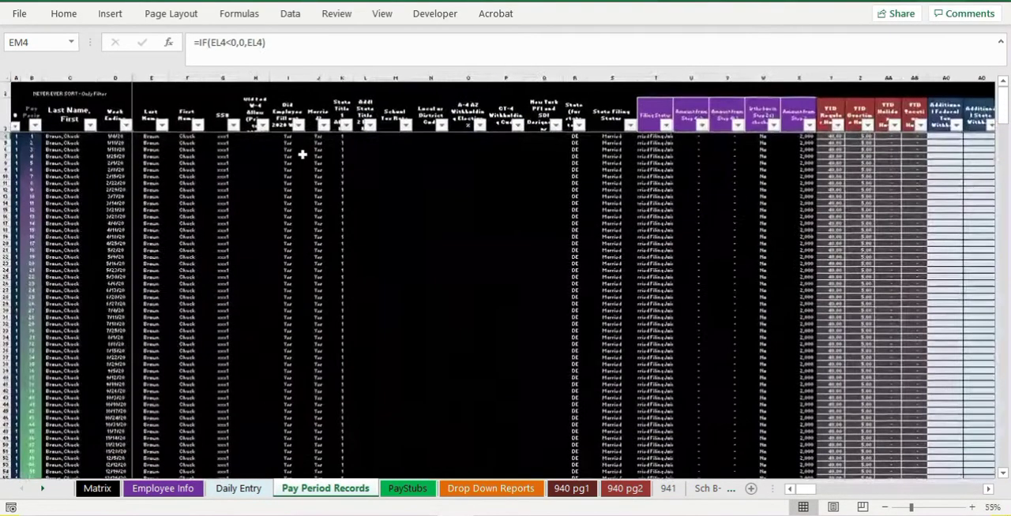
{"action": "scroll", "coordinate": [328, 208], "scroll_direction": "down", "scroll_amount": 2, "text": "ctrl"}
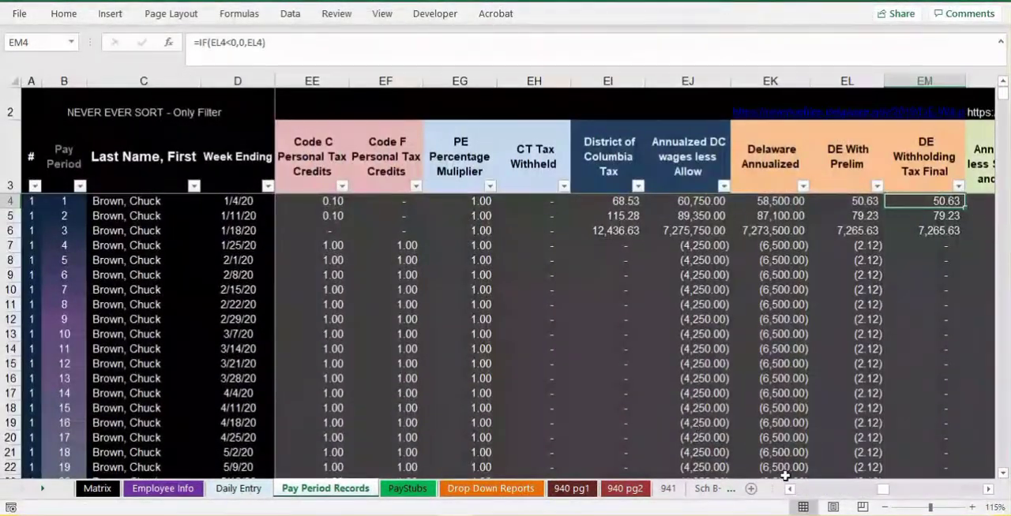
{"action": "left_click_drag", "start_coordinate": [871, 495], "coordinate": [799, 491]}
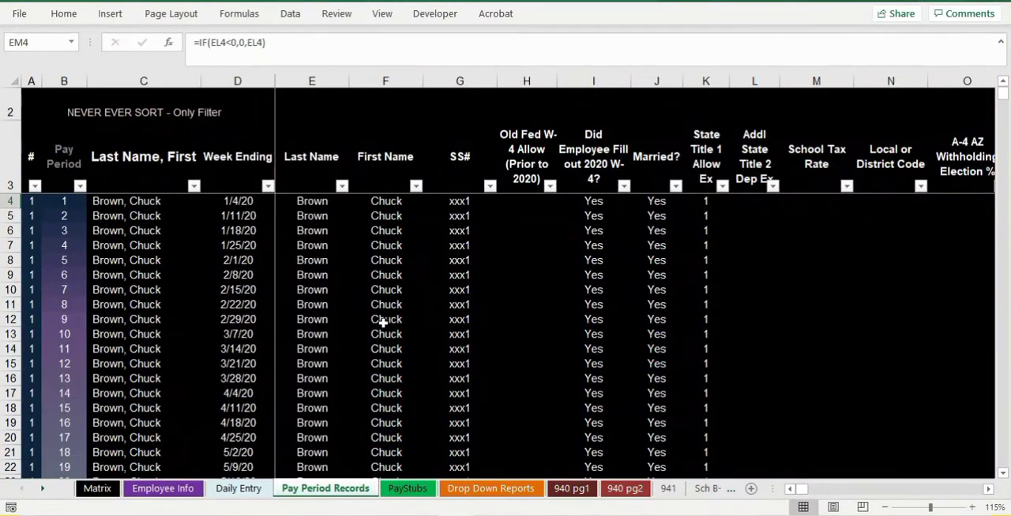
{"action": "scroll", "coordinate": [360, 324], "scroll_direction": "down", "scroll_amount": 3, "text": "ctrl"}
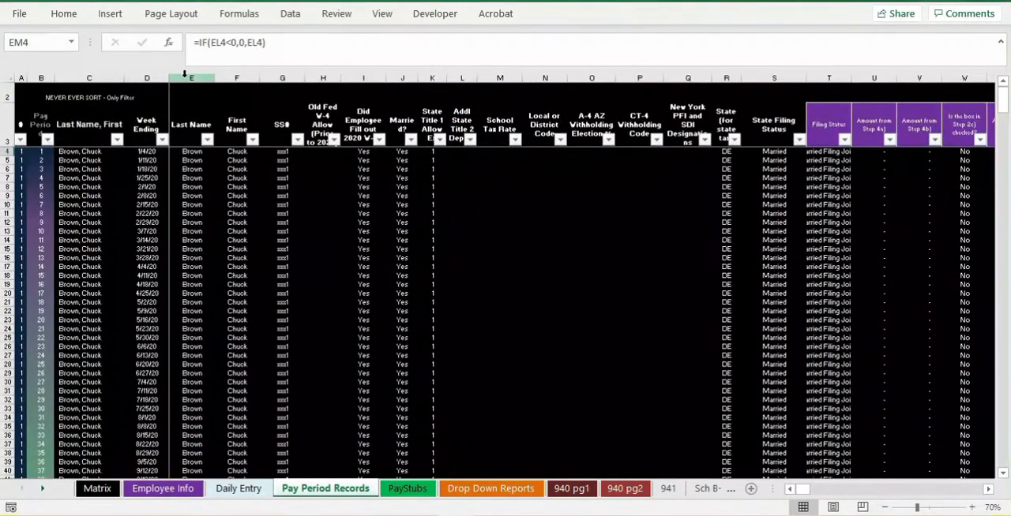
{"action": "left_click_drag", "start_coordinate": [183, 73], "coordinate": [463, 106]}
{"action": "right_click", "coordinate": [439, 204]}
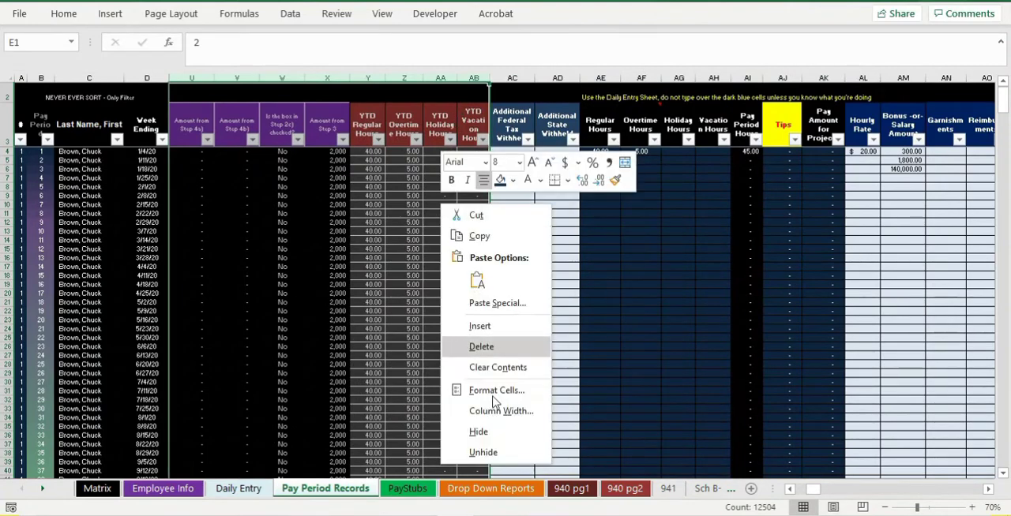
{"action": "left_click", "coordinate": [491, 431]}
{"action": "left_click", "coordinate": [649, 293]}
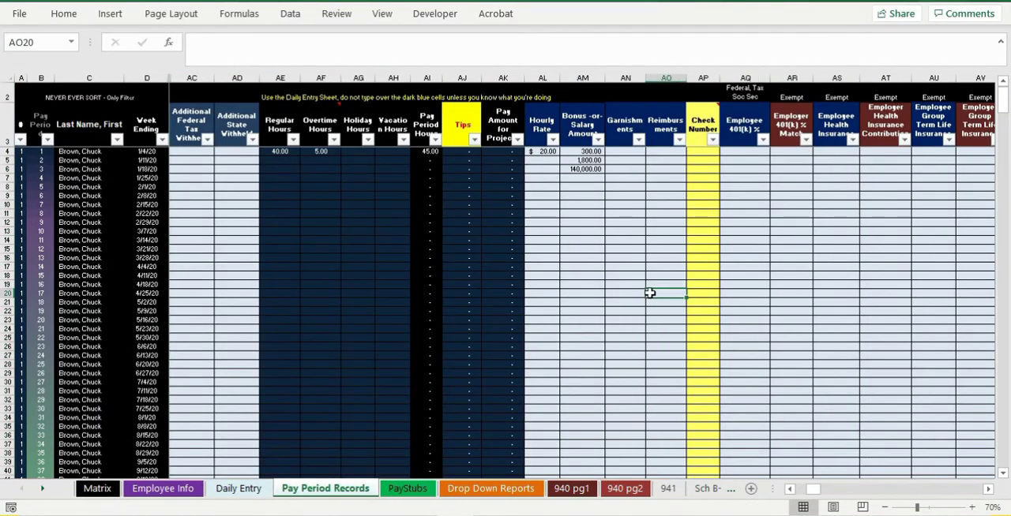
- Enter an hourly rate of 25 and a bonus or salary amount of 500 for employee 2's week ending 1/4/20
{"action": "scroll", "coordinate": [649, 293], "scroll_direction": "up", "scroll_amount": 3, "text": "ctrl"}
{"action": "left_click_drag", "start_coordinate": [987, 490], "coordinate": [987, 489]}
{"action": "scroll", "coordinate": [567, 260], "scroll_direction": "down", "scroll_amount": 13}
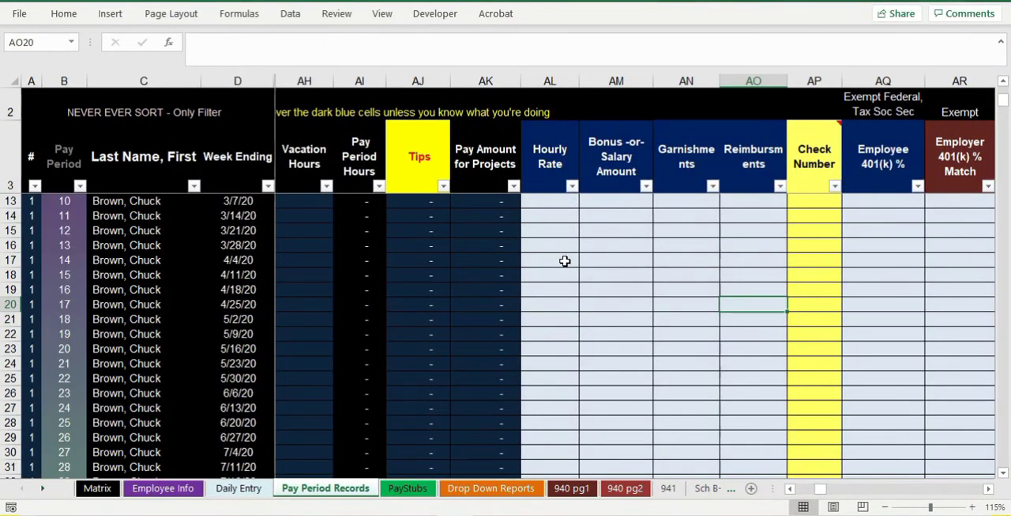
{"action": "left_click", "coordinate": [548, 399]}
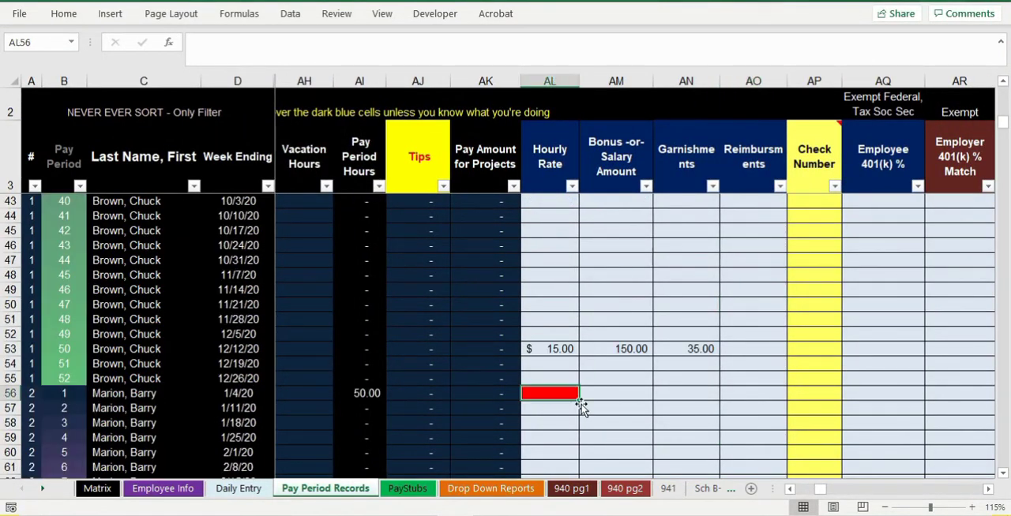
{"action": "type", "text": "2"}
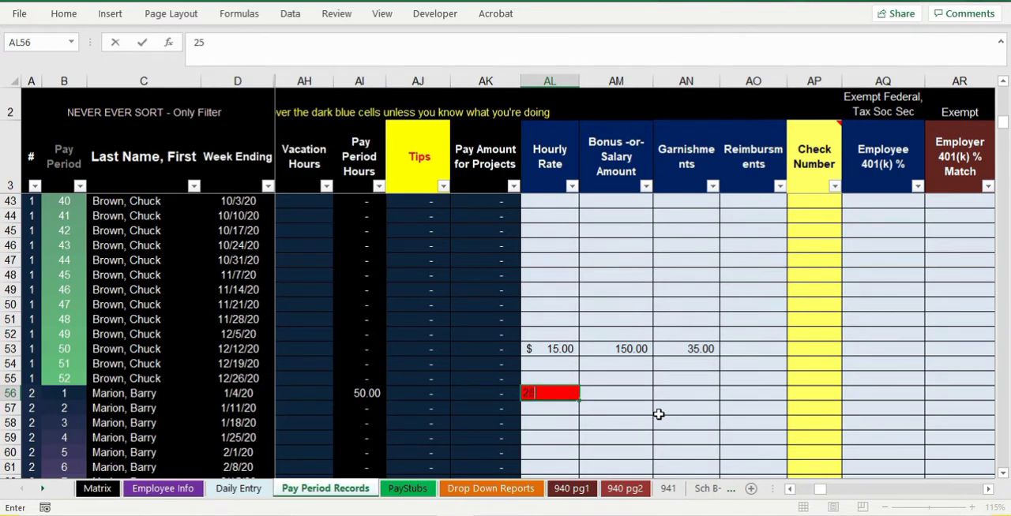
{"action": "type", "text": "5"}
{"action": "key", "text": "Return"}
{"action": "key", "text": "Up"}
{"action": "key", "text": "Right"}
{"action": "type", "text": "500"}
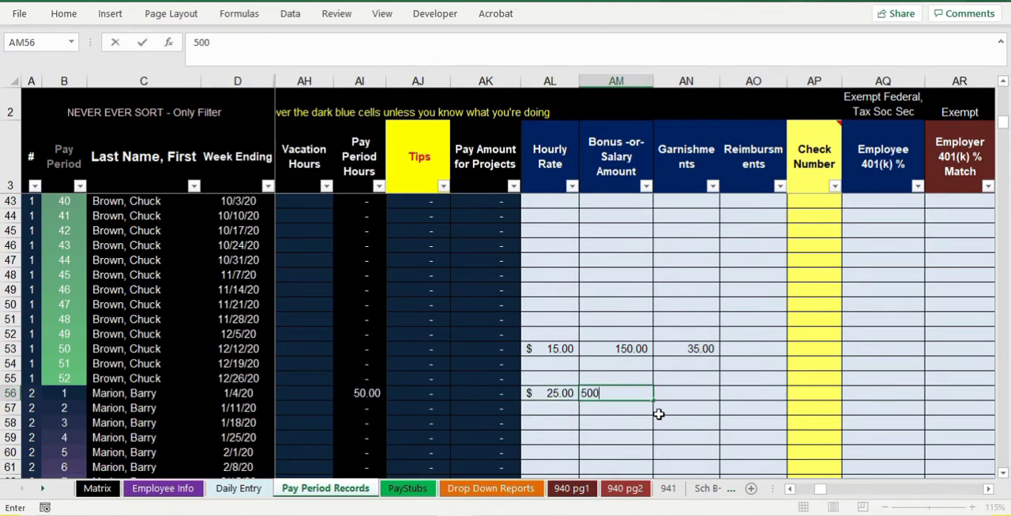
{"action": "key", "text": "Tab"}
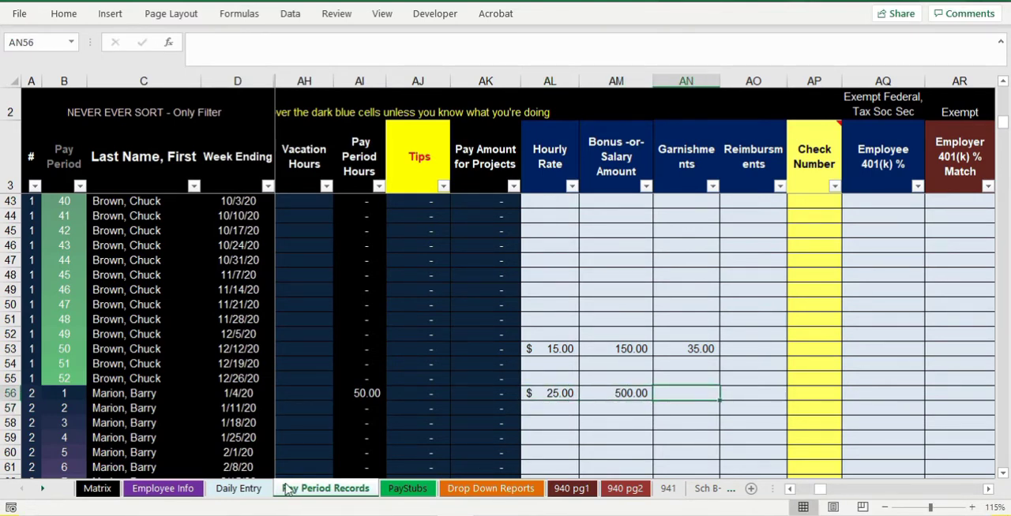
- Display employee 2's pay stub for week ending 1/4/20 and review the earnings and tax withholdings
{"action": "left_click", "coordinate": [419, 491]}
{"action": "left_click", "coordinate": [837, 116]}
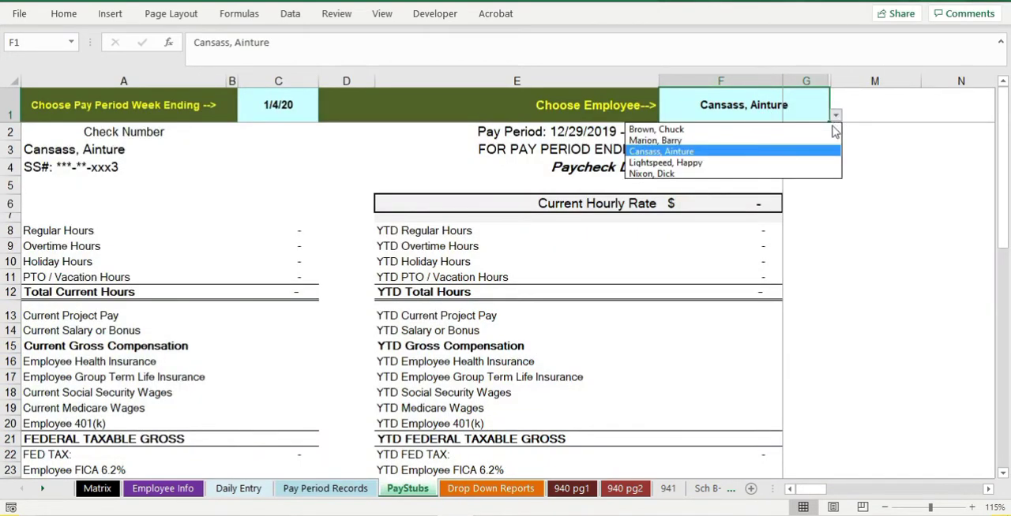
{"action": "left_click", "coordinate": [824, 141]}
{"action": "scroll", "coordinate": [324, 296], "scroll_direction": "down", "scroll_amount": 2}
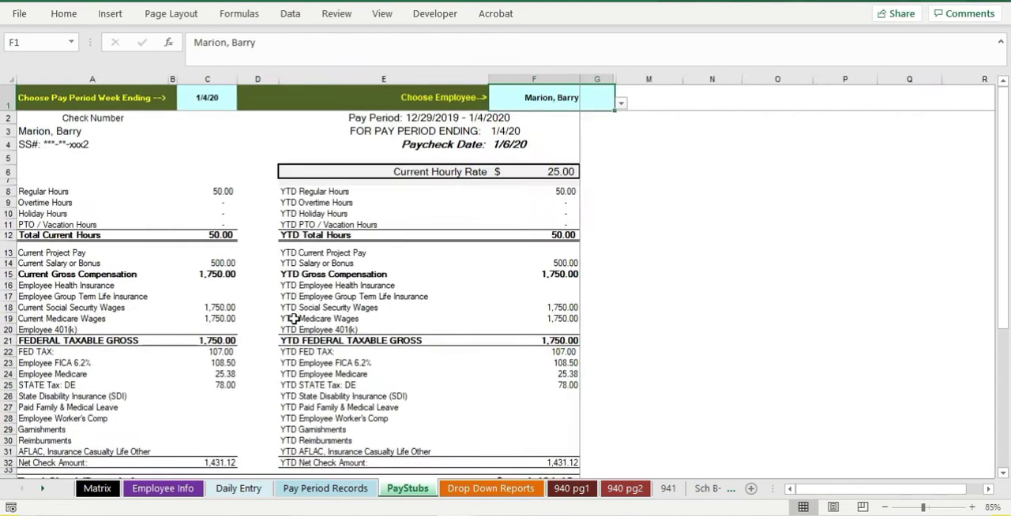
{"action": "scroll", "coordinate": [292, 317], "scroll_direction": "down", "scroll_amount": 3}
{"action": "scroll", "coordinate": [221, 309], "scroll_direction": "up", "scroll_amount": 1}
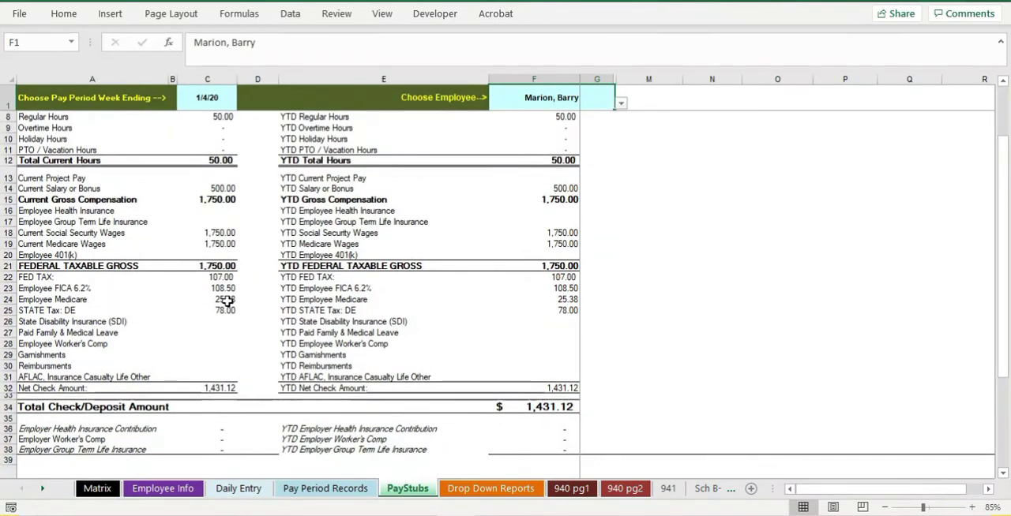
{"action": "scroll", "coordinate": [226, 302], "scroll_direction": "up", "scroll_amount": 2}
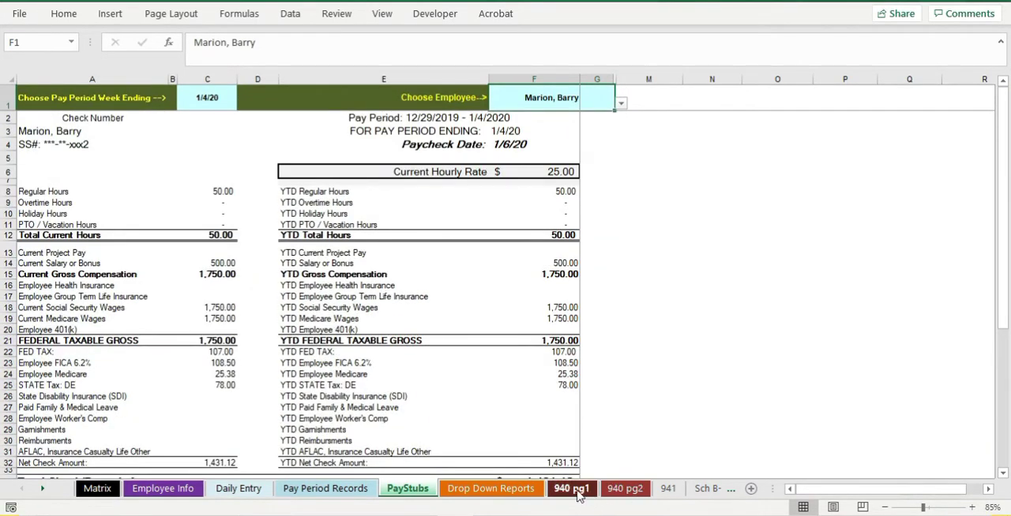
- Open the Drop Down Reports sheet and view the Form 941 report for Q2, followed by Q1
{"action": "left_click", "coordinate": [491, 489]}
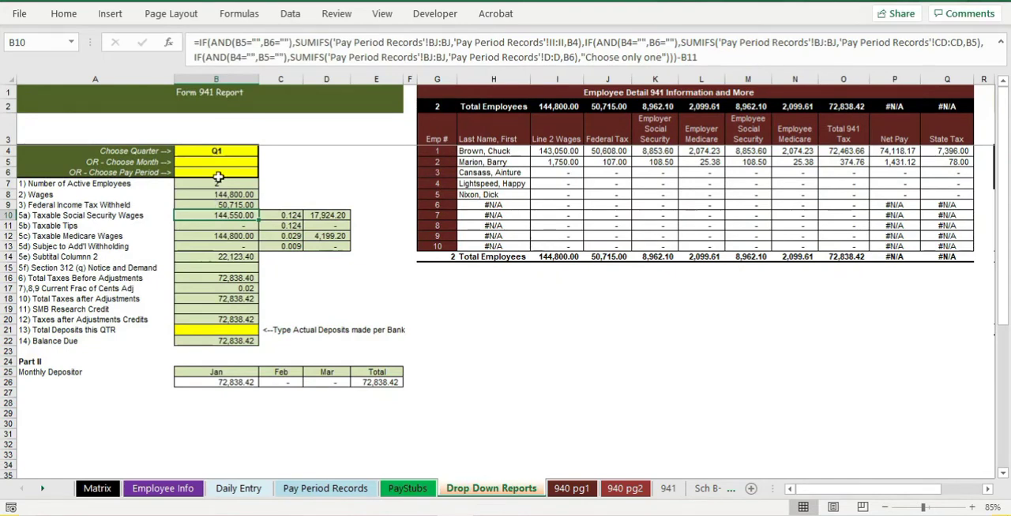
{"action": "left_click", "coordinate": [217, 151]}
{"action": "left_click", "coordinate": [263, 150]}
{"action": "left_click", "coordinate": [237, 170]}
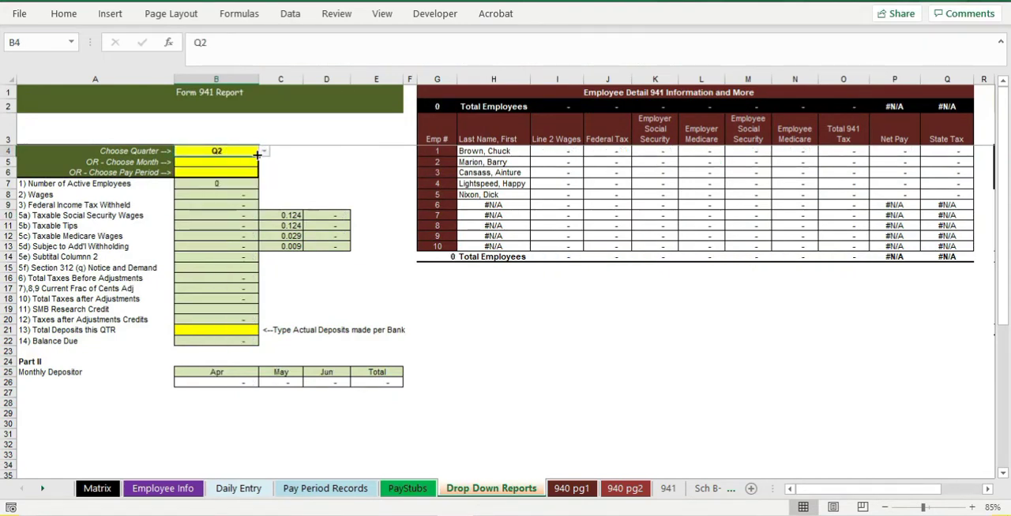
{"action": "left_click", "coordinate": [264, 151]}
{"action": "left_click", "coordinate": [252, 161]}
{"action": "left_click", "coordinate": [281, 169]}
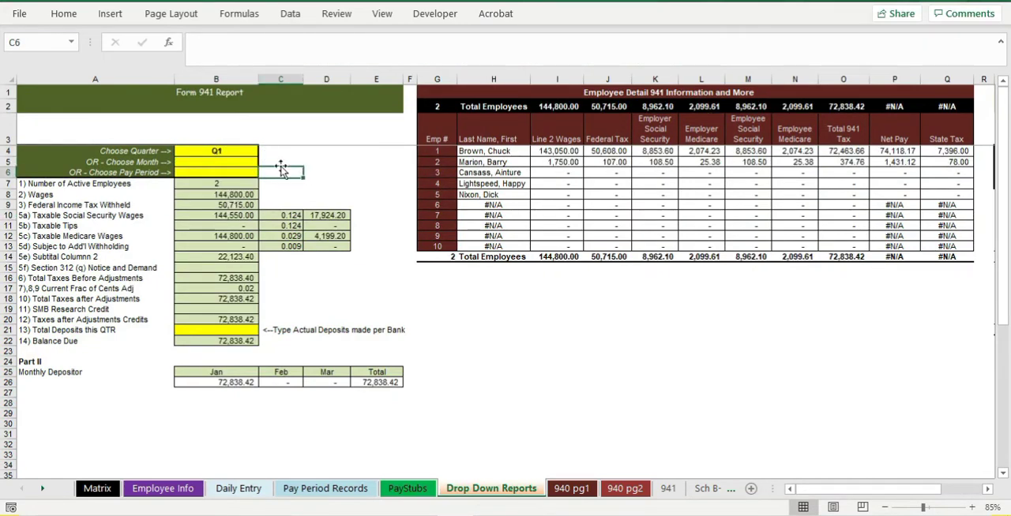
- Clear the Form 941 report's quarter and choose Jan as its month instead
{"action": "left_click", "coordinate": [244, 152]}
{"action": "key", "text": "Delete"}
{"action": "key", "text": "Up"}
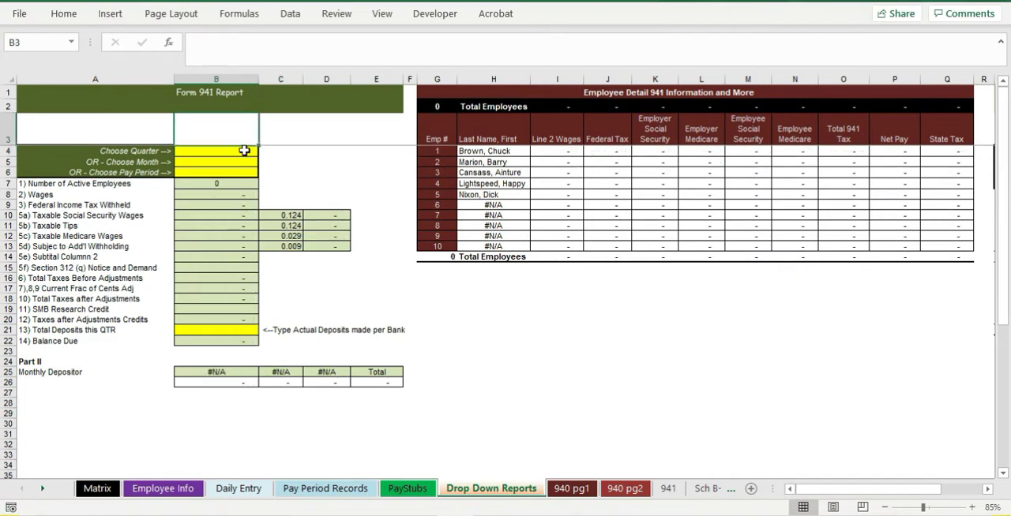
{"action": "left_click", "coordinate": [250, 162]}
{"action": "left_click", "coordinate": [263, 162]}
{"action": "key", "text": "Escape"}
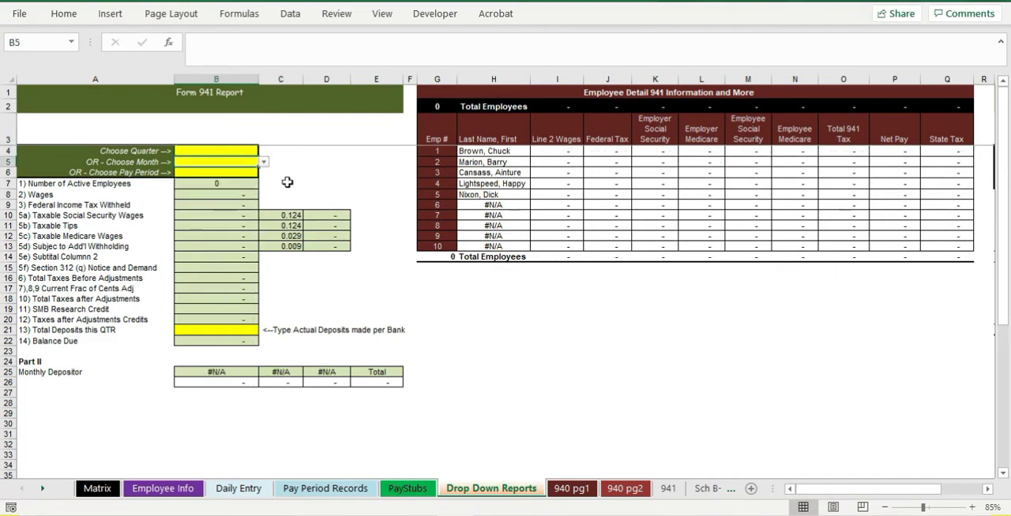
{"action": "left_click", "coordinate": [263, 162]}
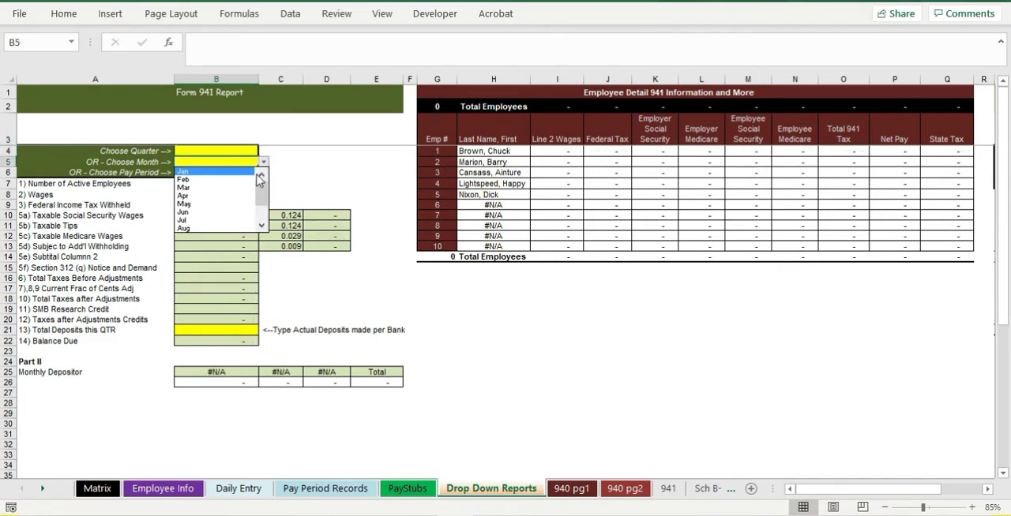
{"action": "left_click", "coordinate": [237, 171]}
{"action": "left_click", "coordinate": [318, 172]}
- Delete the unused rows for employees 6 to 10 from the Employee Detail 941 table, shifting the cells up
{"action": "scroll", "coordinate": [452, 158], "scroll_direction": "down", "scroll_amount": 1, "text": "ctrl"}
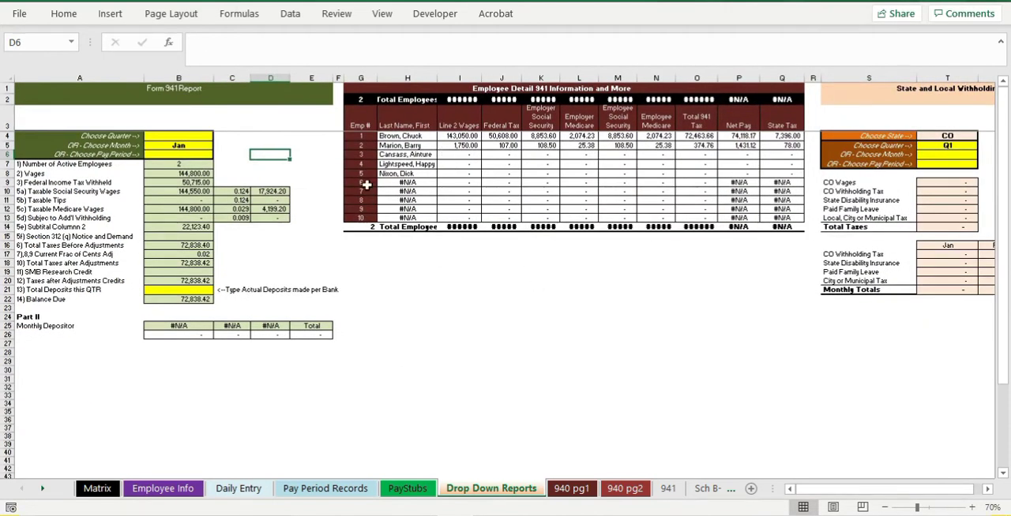
{"action": "left_click_drag", "start_coordinate": [366, 185], "coordinate": [773, 219]}
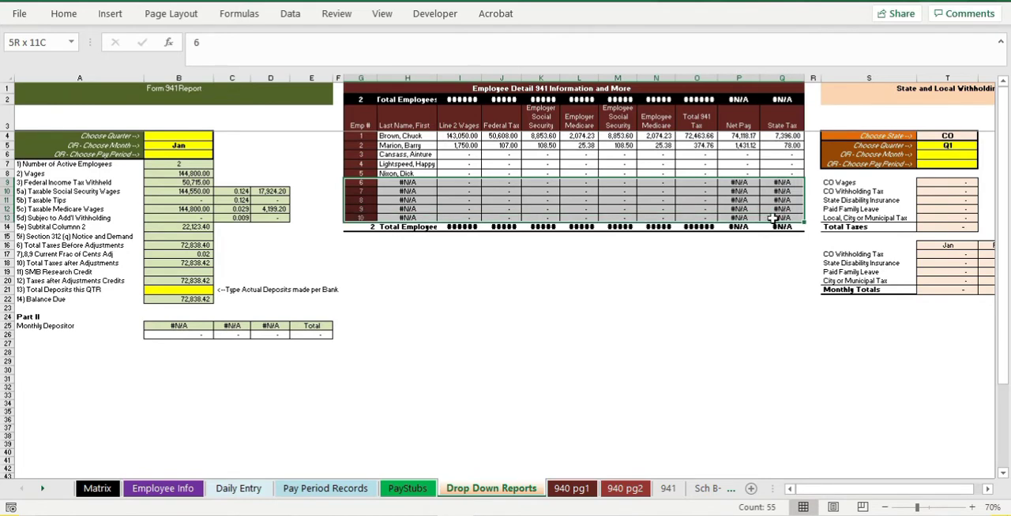
{"action": "right_click", "coordinate": [652, 206]}
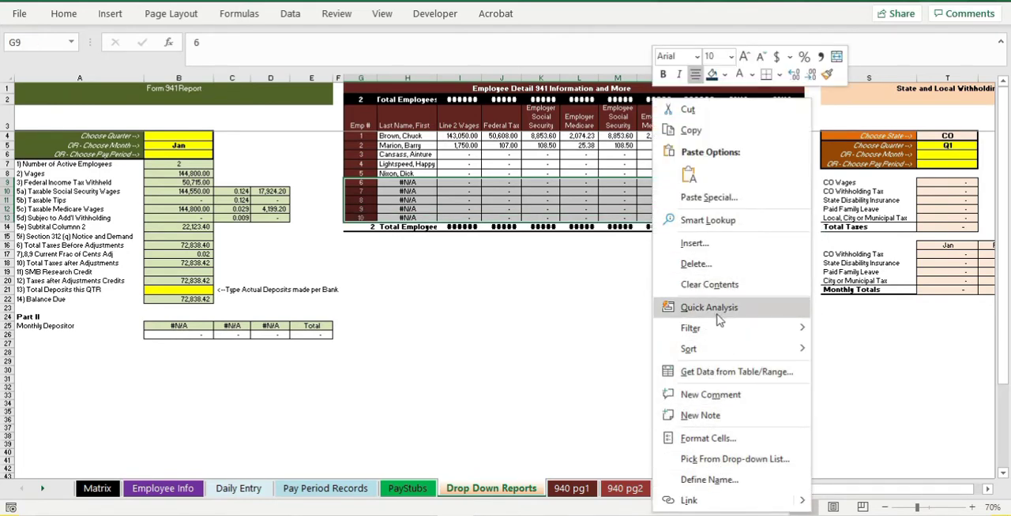
{"action": "left_click", "coordinate": [710, 265]}
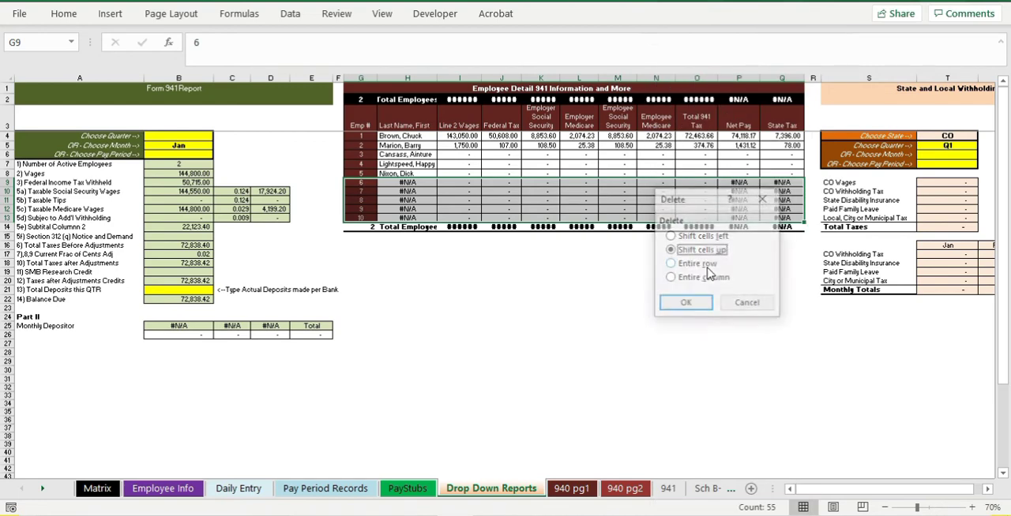
{"action": "left_click", "coordinate": [695, 308]}
{"action": "left_click", "coordinate": [517, 264]}
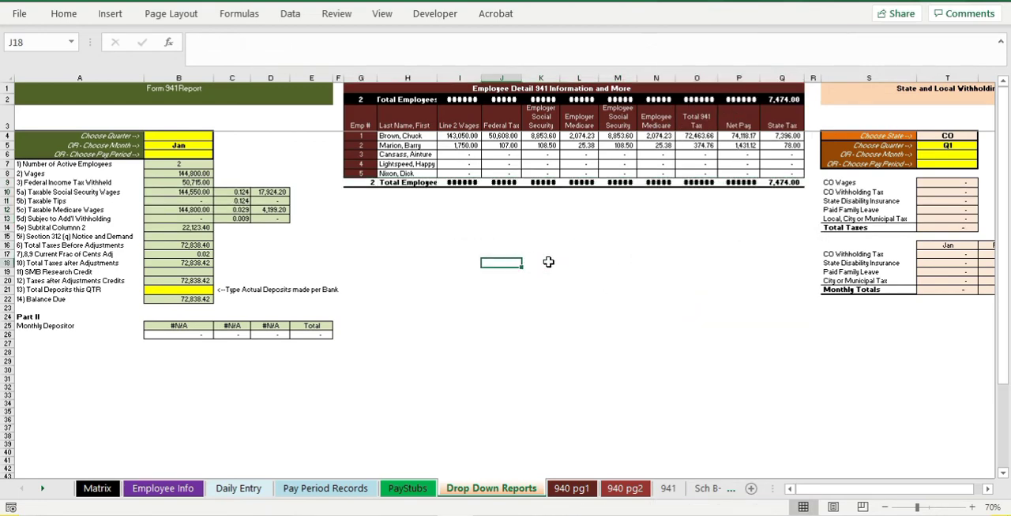
- Check the Line 2 Wages total formula, and widen columns I through R, with extra width for Total 941 Tax and Net Pay
{"action": "double_click", "coordinate": [470, 181]}
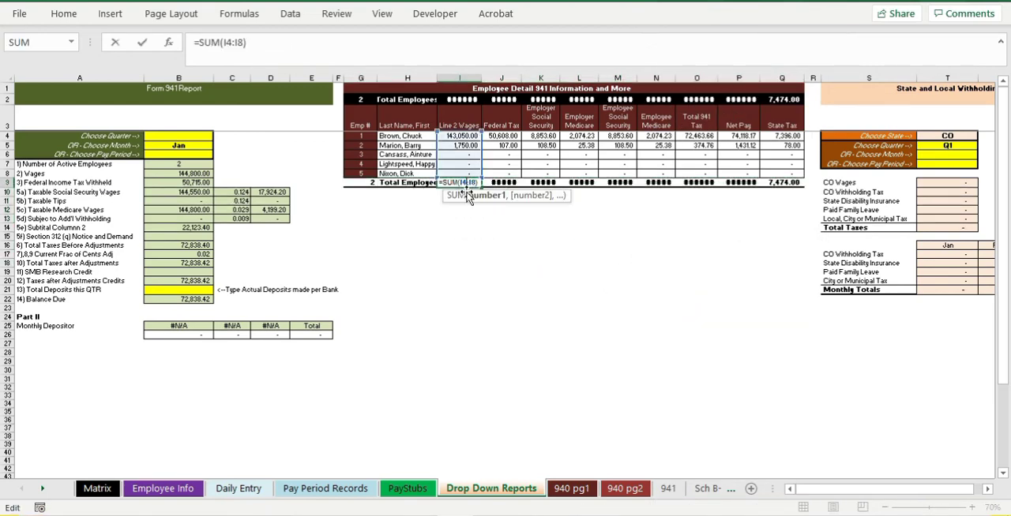
{"action": "left_click", "coordinate": [465, 237]}
{"action": "left_click_drag", "start_coordinate": [466, 72], "coordinate": [806, 103]}
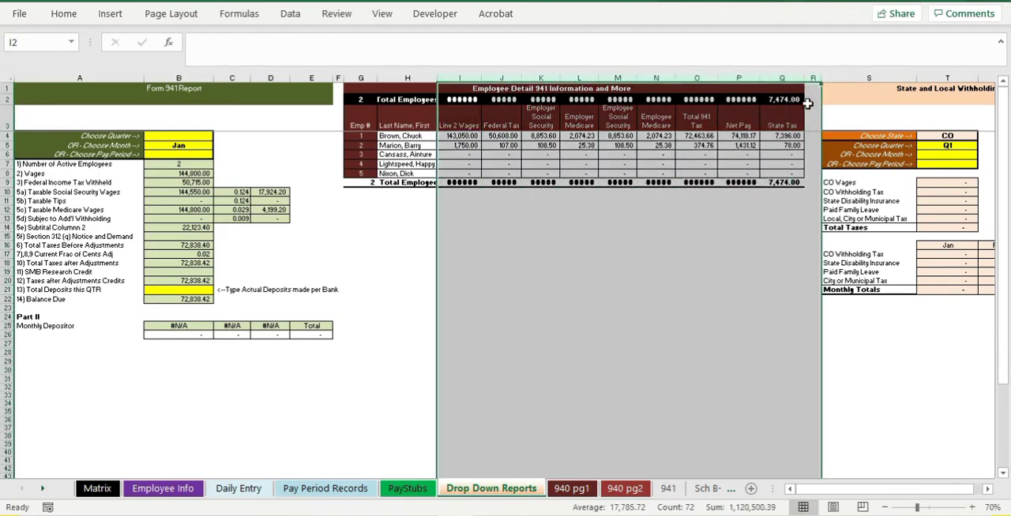
{"action": "double_click", "coordinate": [800, 77]}
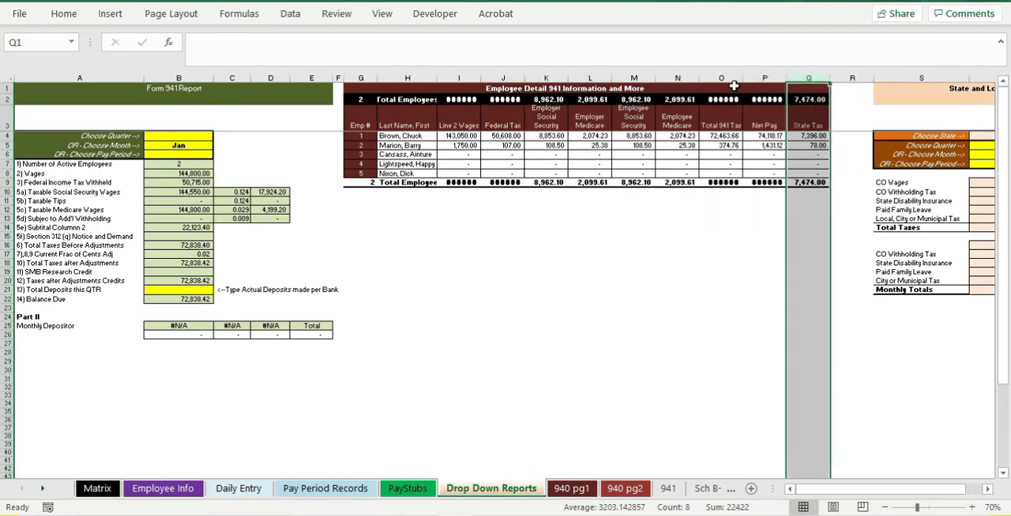
{"action": "left_click_drag", "start_coordinate": [730, 78], "coordinate": [787, 77]}
{"action": "double_click", "coordinate": [787, 77]}
{"action": "left_click", "coordinate": [676, 240]}
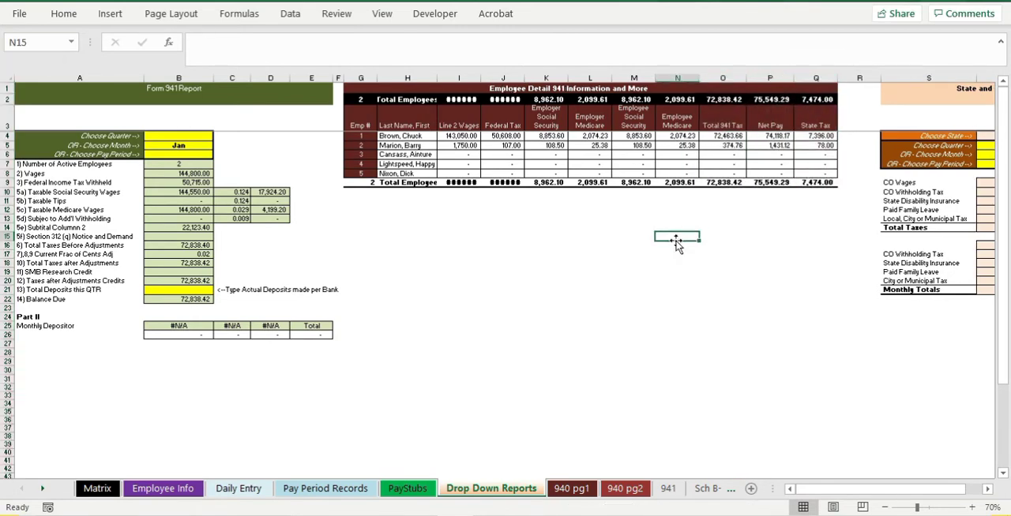
- Review the employee names in the Employee Info sheet and recheck the Delaware tax on employee 2's 1/4/20 pay stub
{"action": "left_click", "coordinate": [163, 489]}
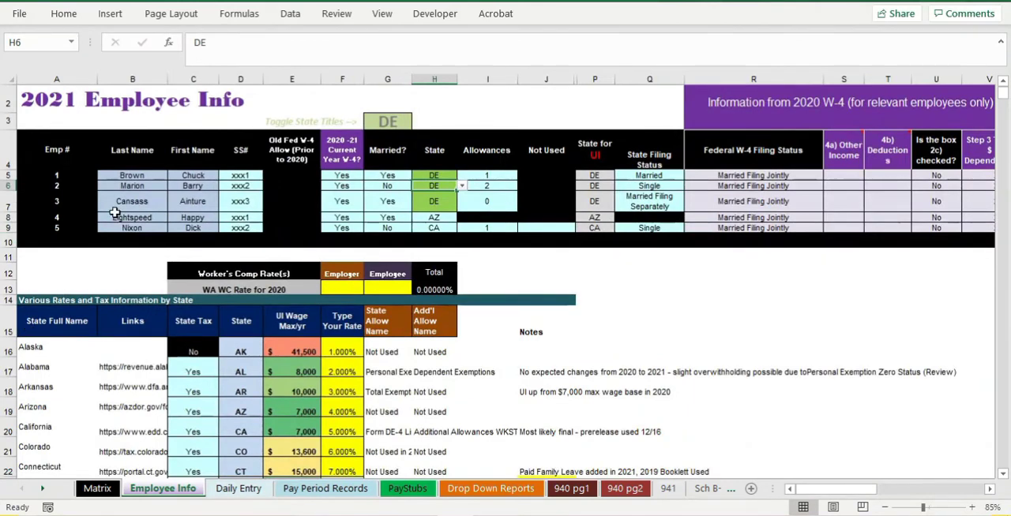
{"action": "left_click_drag", "start_coordinate": [124, 175], "coordinate": [197, 218]}
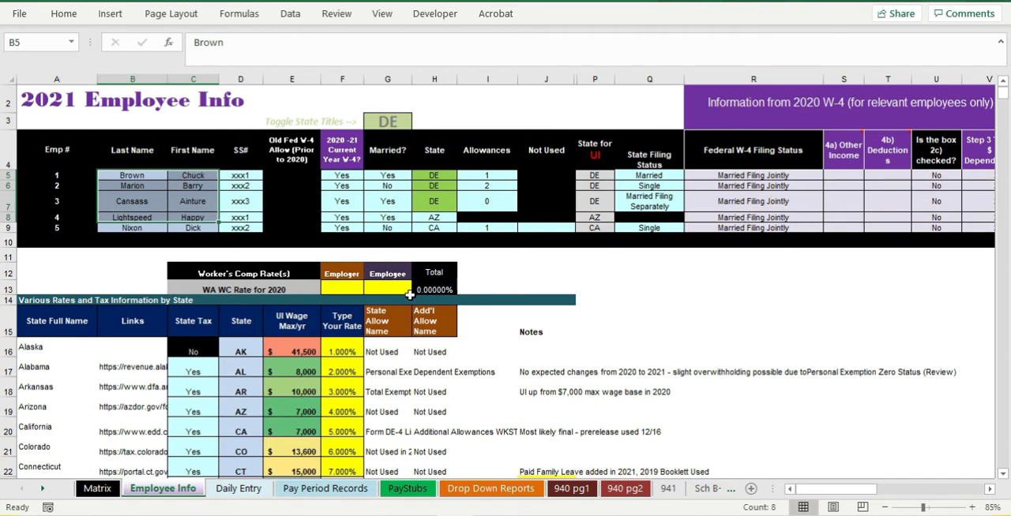
{"action": "left_click", "coordinate": [408, 489]}
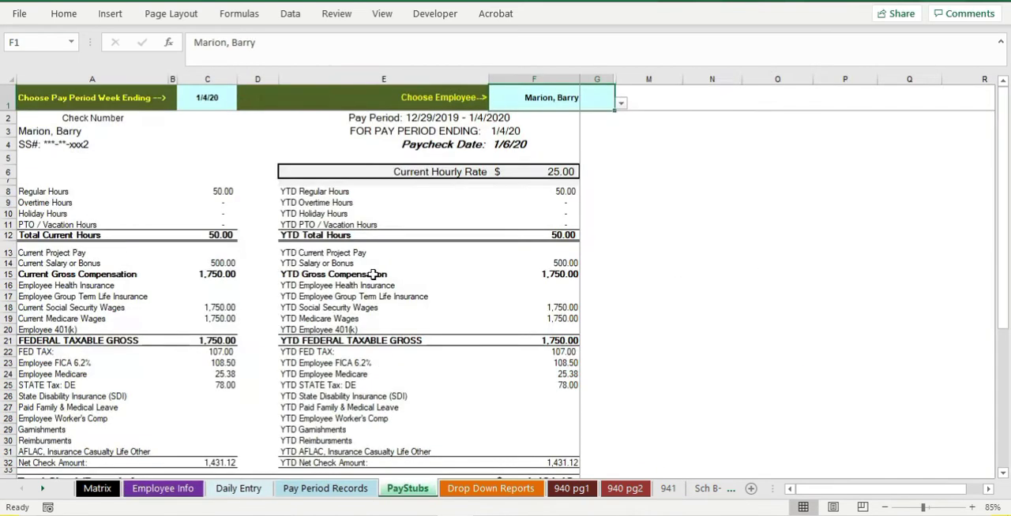
{"action": "scroll", "coordinate": [260, 310], "scroll_direction": "down", "scroll_amount": 2}
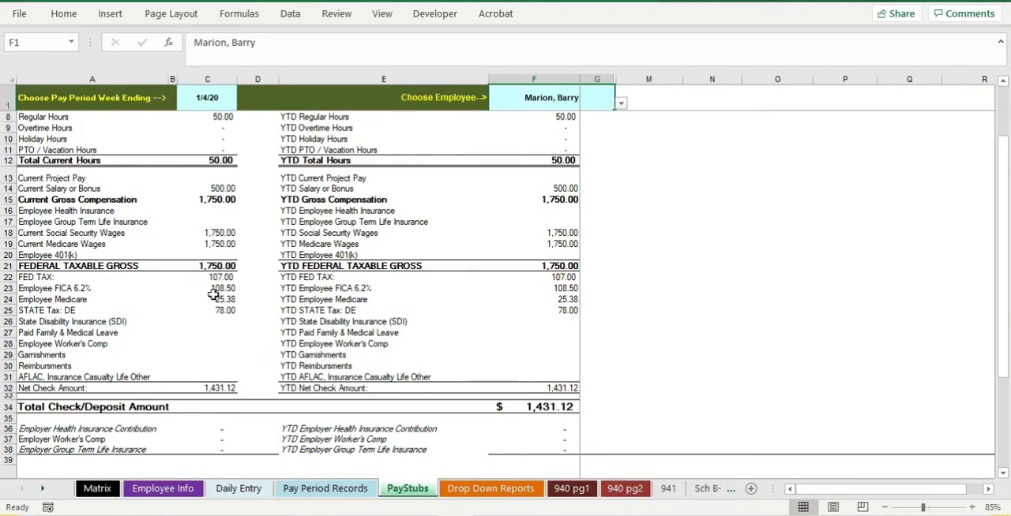
- Refresh the All Employee Company Totals pivot table on the Other Pivots sheet
{"action": "left_click", "coordinate": [485, 488]}
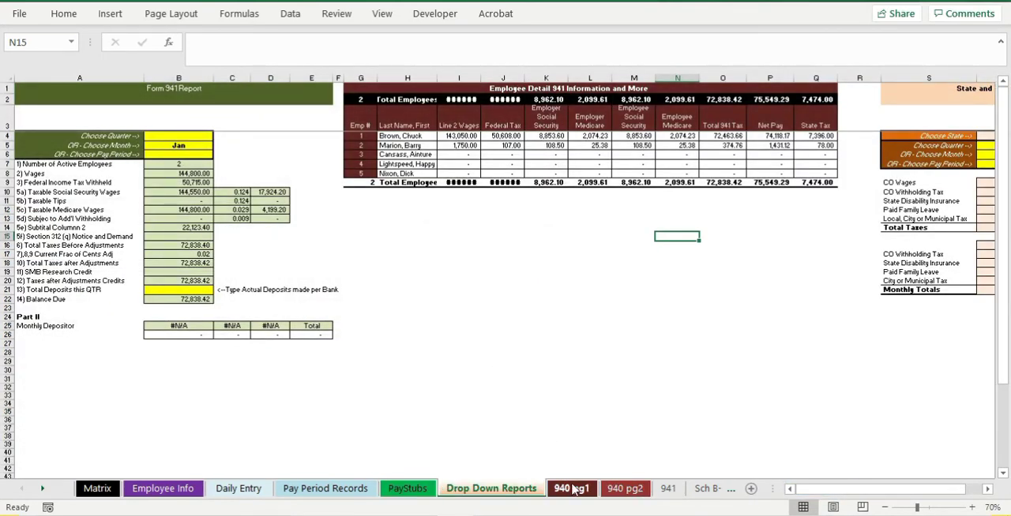
{"action": "left_click_drag", "start_coordinate": [768, 489], "coordinate": [804, 489]}
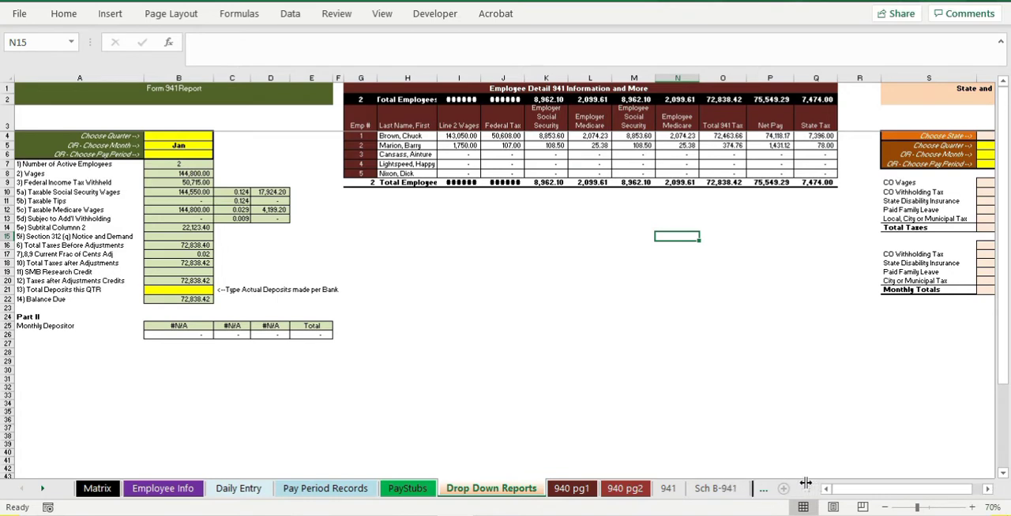
{"action": "left_click", "coordinate": [48, 490]}
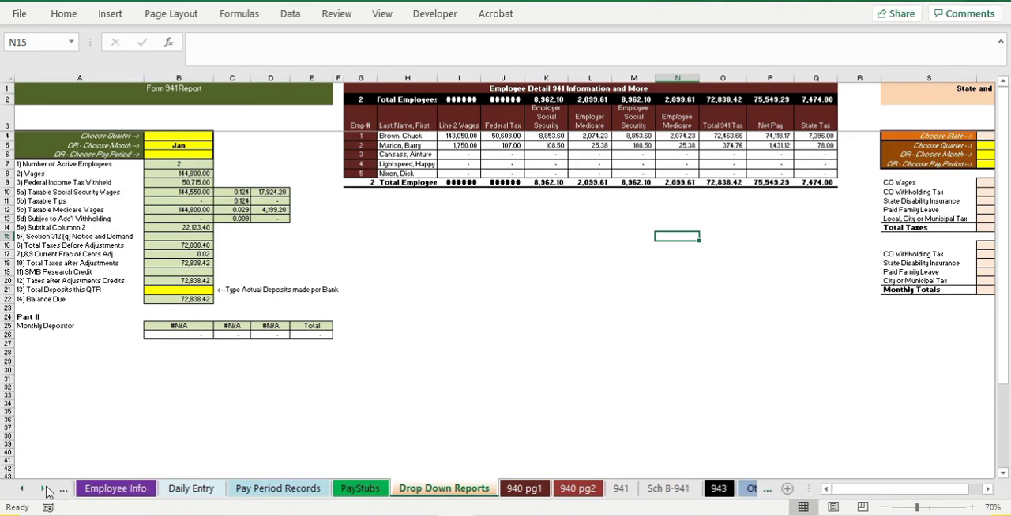
{"action": "left_click", "coordinate": [47, 490]}
{"action": "left_click", "coordinate": [48, 490]}
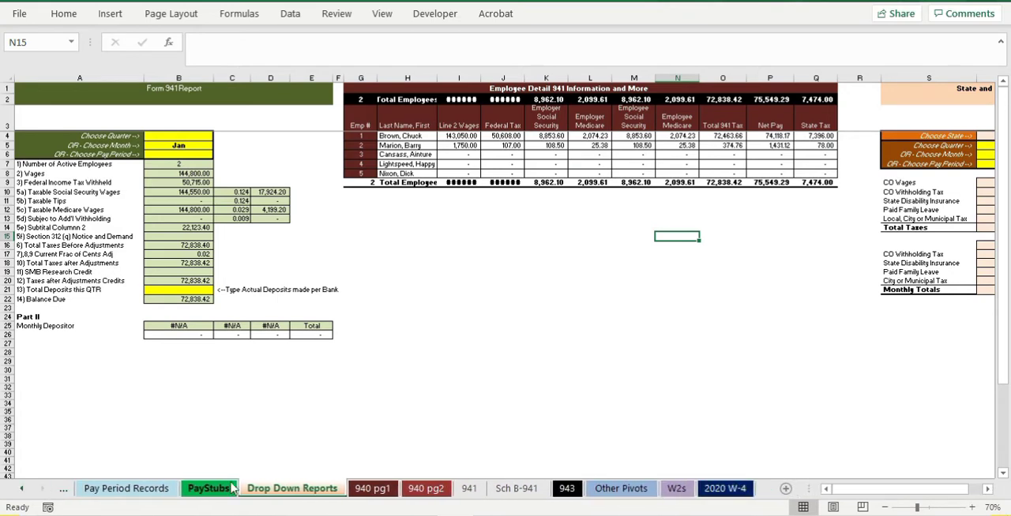
{"action": "left_click", "coordinate": [621, 489]}
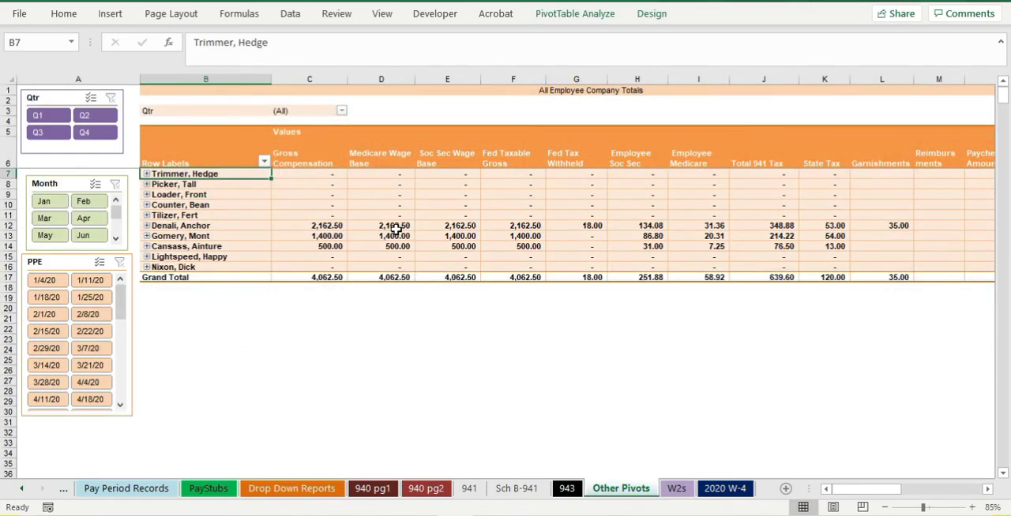
{"action": "left_click", "coordinate": [336, 193]}
{"action": "right_click", "coordinate": [255, 203]}
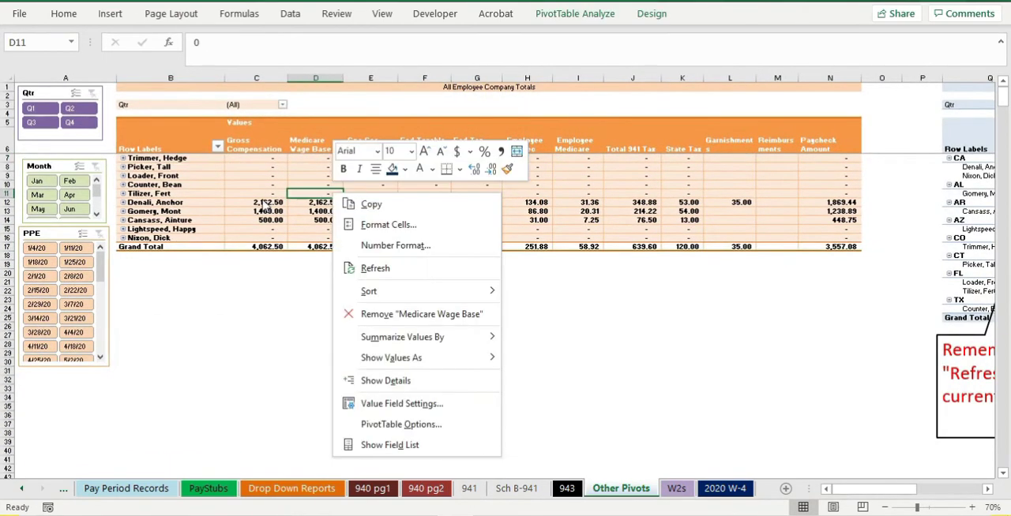
{"action": "left_click", "coordinate": [297, 276]}
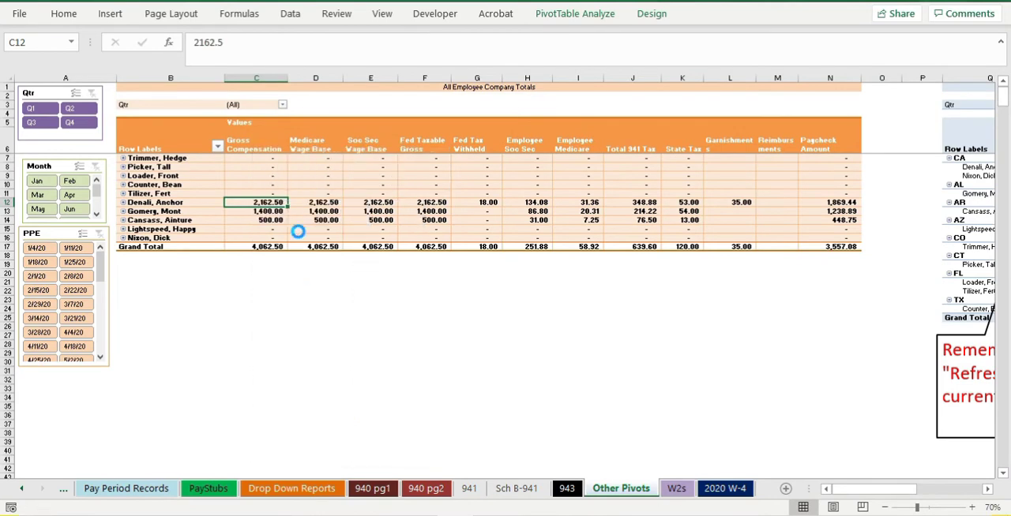
- Search the pivot table's fields for "state" and add UI State as the outermost row field, above Last Name, First
{"action": "right_click", "coordinate": [315, 247]}
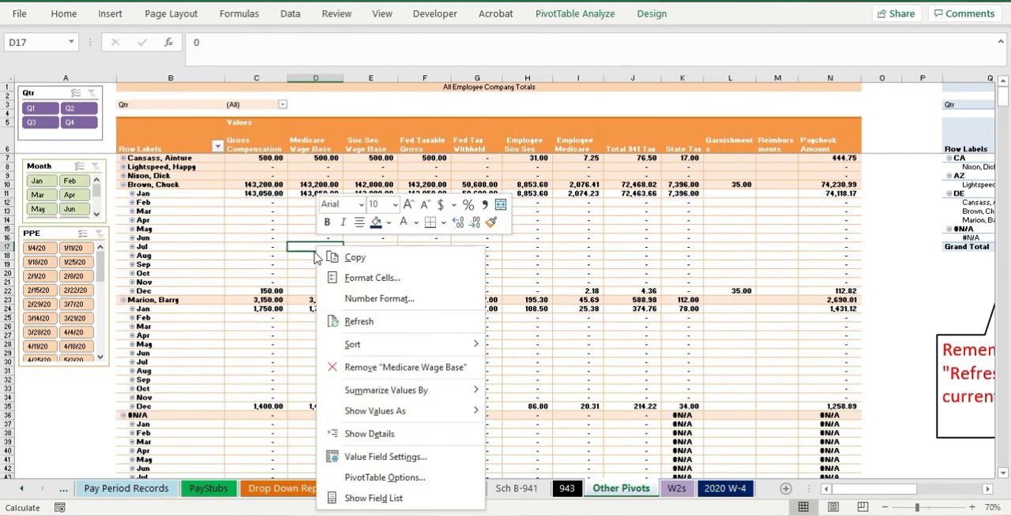
{"action": "left_click", "coordinate": [358, 493]}
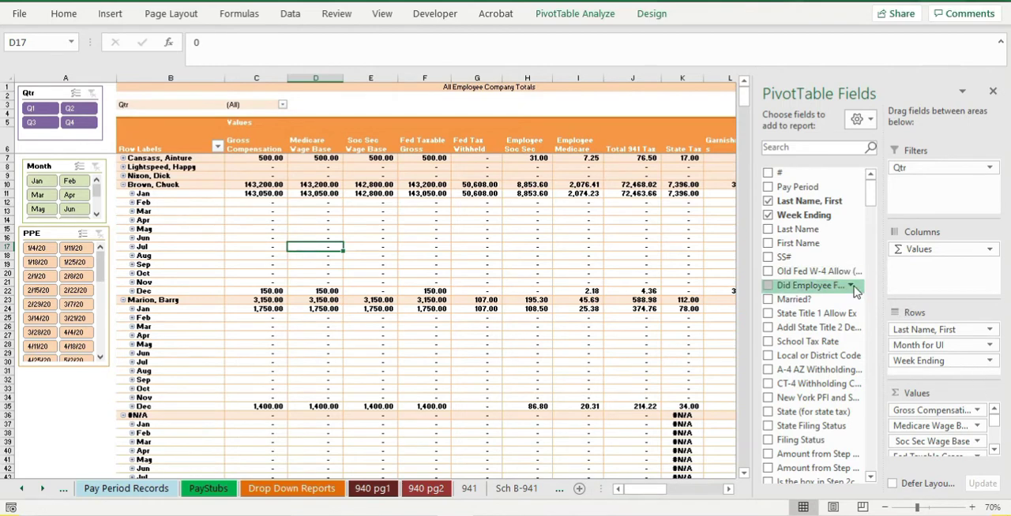
{"action": "left_click_drag", "start_coordinate": [871, 204], "coordinate": [871, 217]}
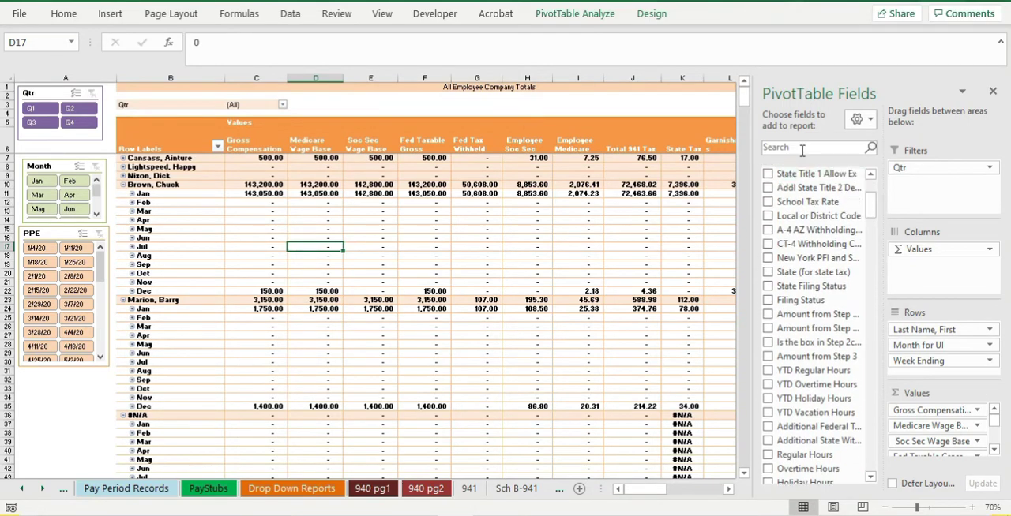
{"action": "type", "text": "state"}
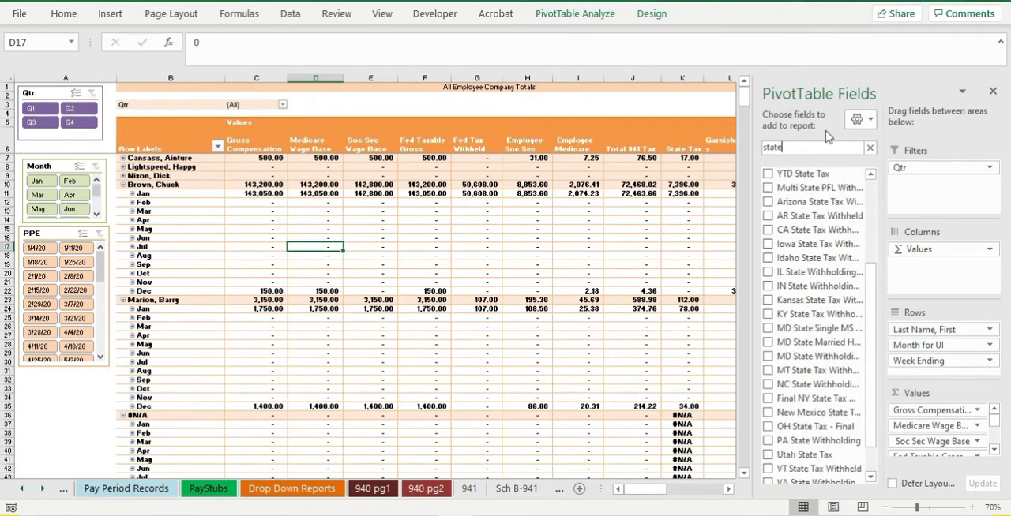
{"action": "left_click_drag", "start_coordinate": [874, 292], "coordinate": [859, 229]}
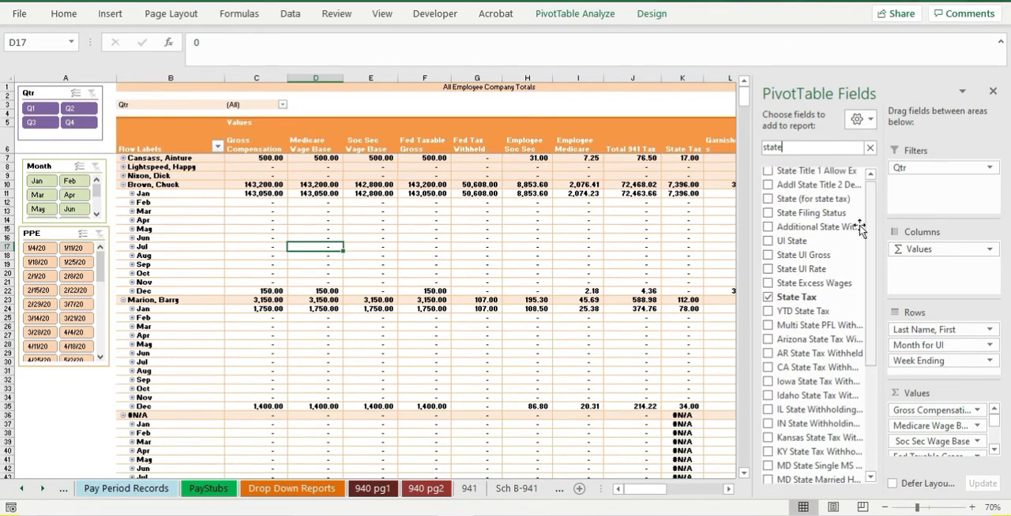
{"action": "left_click_drag", "start_coordinate": [770, 244], "coordinate": [928, 330]}
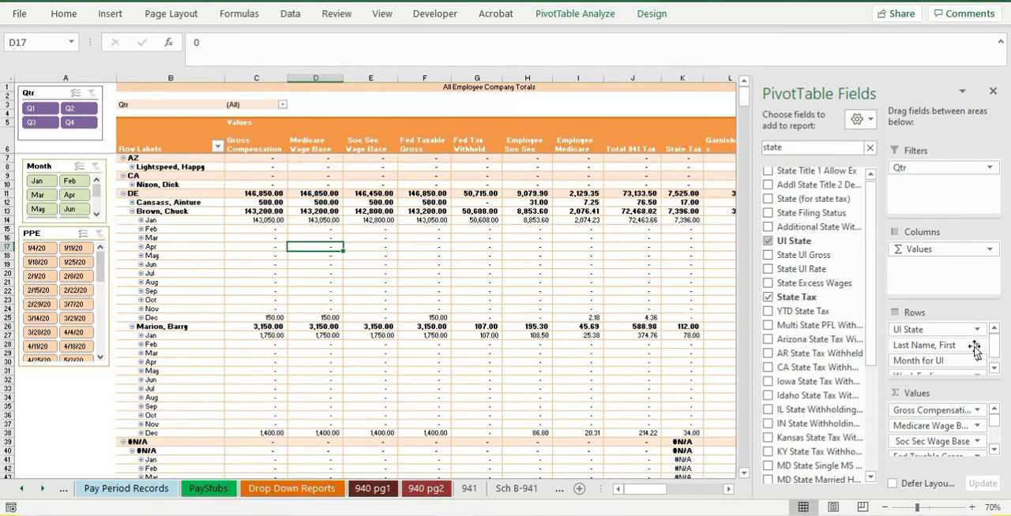
{"action": "left_click", "coordinate": [994, 93]}
- Collapse the entire Last Name, First field in the pivot table so the monthly rows are hidden under each employee
{"action": "right_click", "coordinate": [166, 156]}
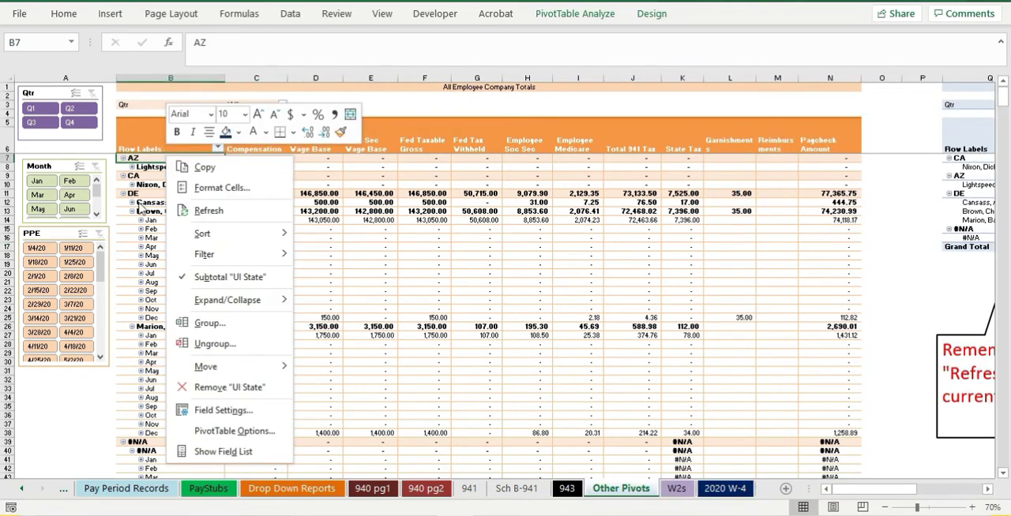
{"action": "right_click", "coordinate": [147, 187]}
{"action": "mouse_move", "coordinate": [254, 331]}
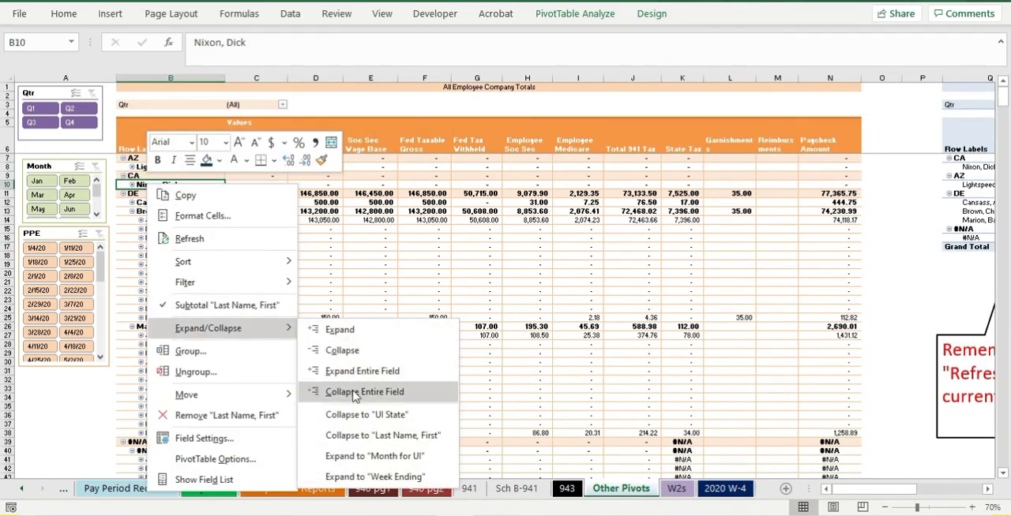
{"action": "left_click", "coordinate": [355, 393]}
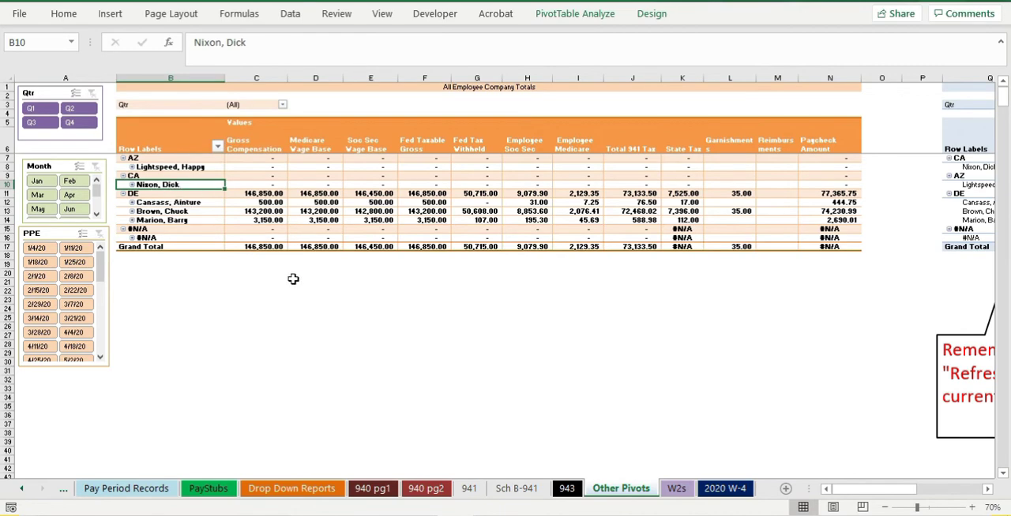
{"action": "left_click", "coordinate": [314, 290]}
{"action": "scroll", "coordinate": [316, 309], "scroll_direction": "up", "scroll_amount": 2}
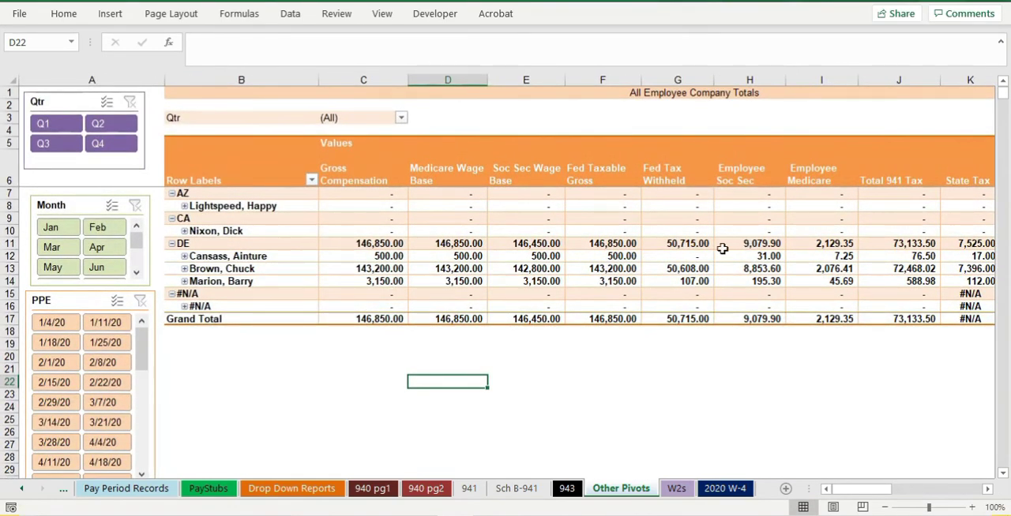
{"action": "scroll", "coordinate": [722, 249], "scroll_direction": "down", "scroll_amount": 1}
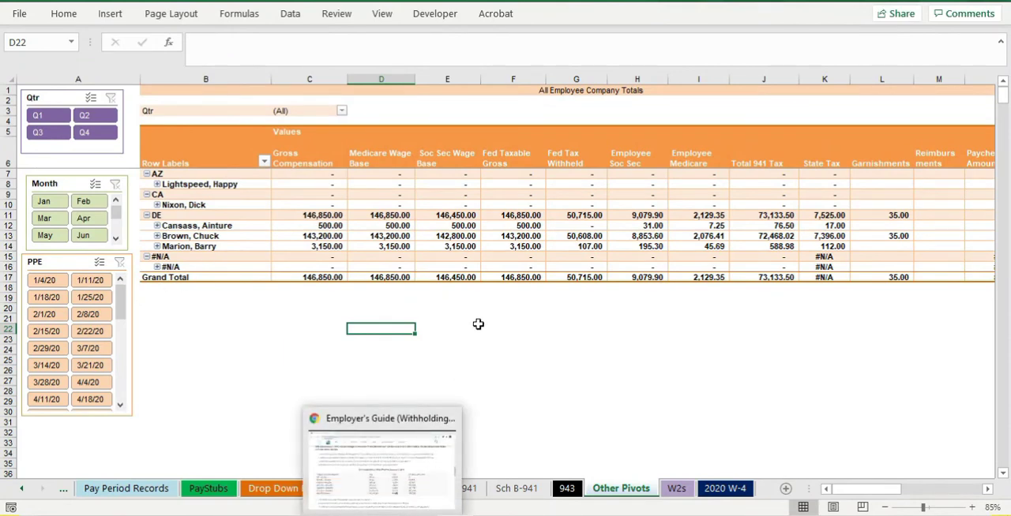
- Return to the Employee Info sheet and review employee 1's Allowances and State Filing Status entries
{"action": "left_click", "coordinate": [162, 489]}
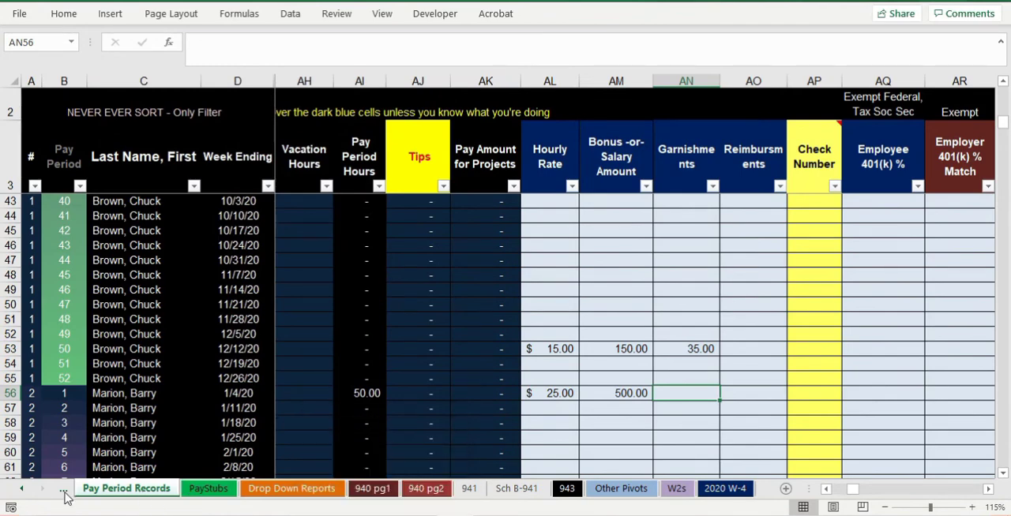
{"action": "left_click", "coordinate": [24, 490]}
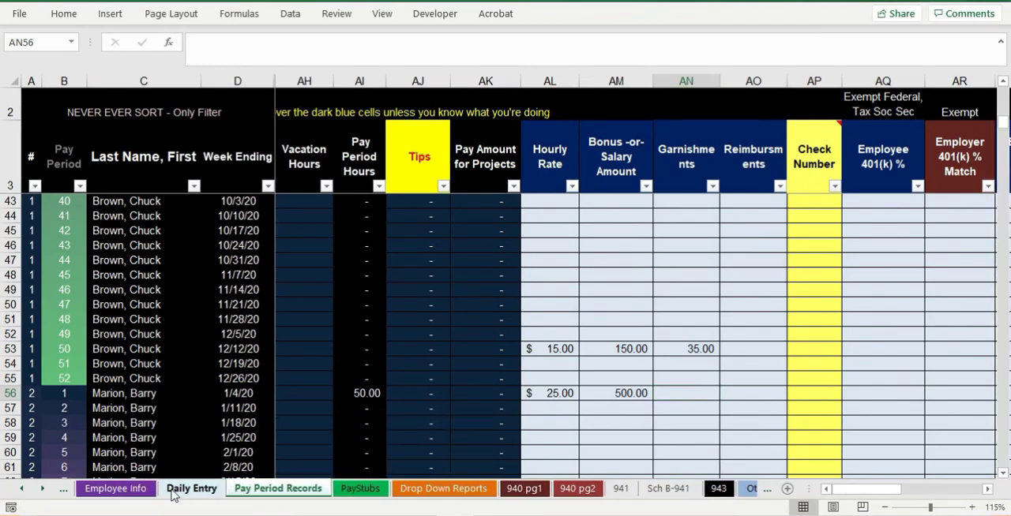
{"action": "left_click", "coordinate": [177, 489]}
{"action": "left_click", "coordinate": [144, 490]}
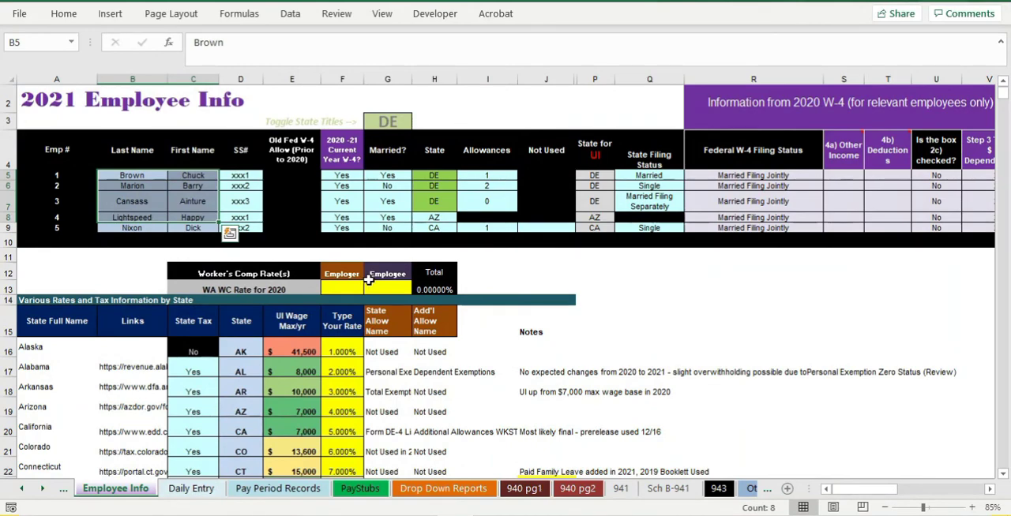
{"action": "scroll", "coordinate": [353, 310], "scroll_direction": "up", "scroll_amount": 2}
{"action": "scroll", "coordinate": [353, 310], "scroll_direction": "up", "scroll_amount": 1}
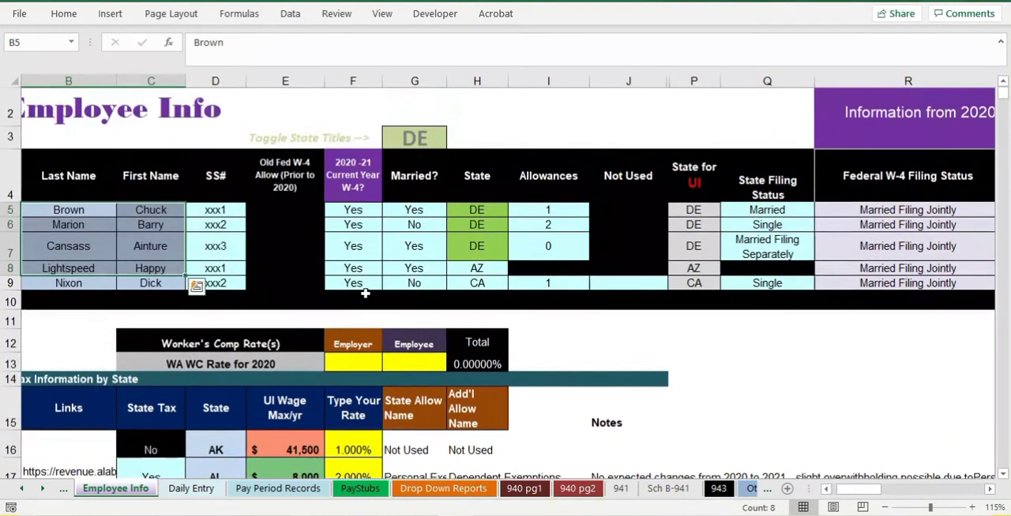
{"action": "left_click", "coordinate": [537, 211]}
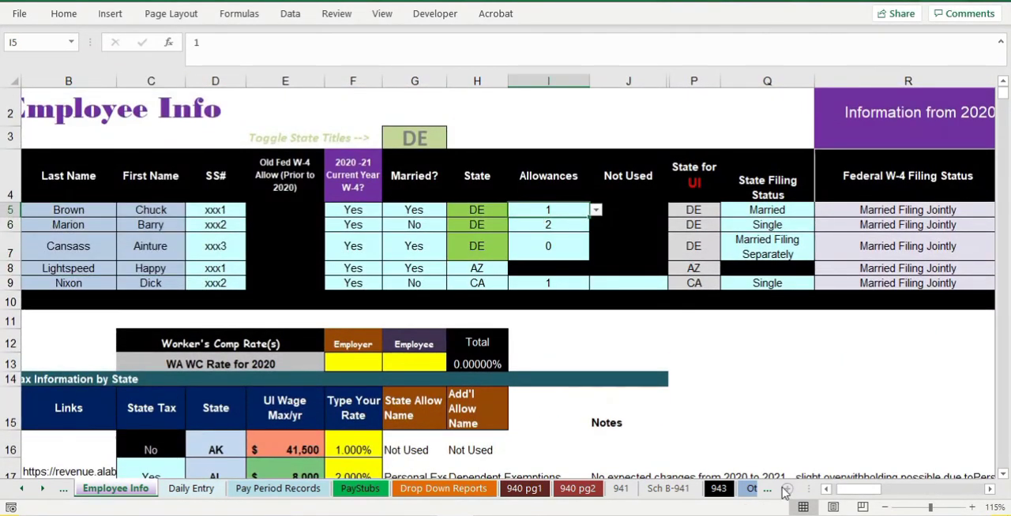
{"action": "left_click", "coordinate": [757, 209]}
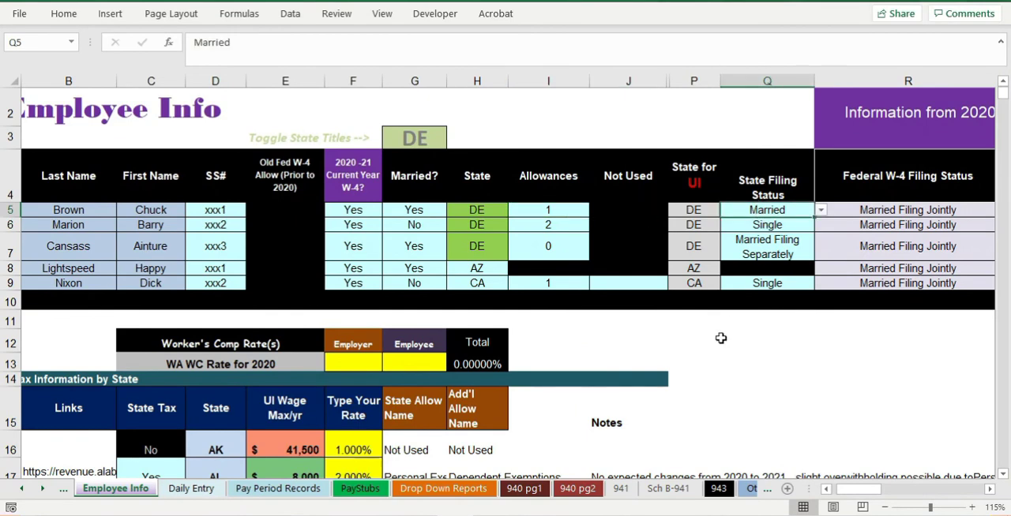
{"action": "left_click", "coordinate": [828, 489]}
{"action": "scroll", "coordinate": [438, 316], "scroll_direction": "down", "scroll_amount": 1, "text": "ctrl"}
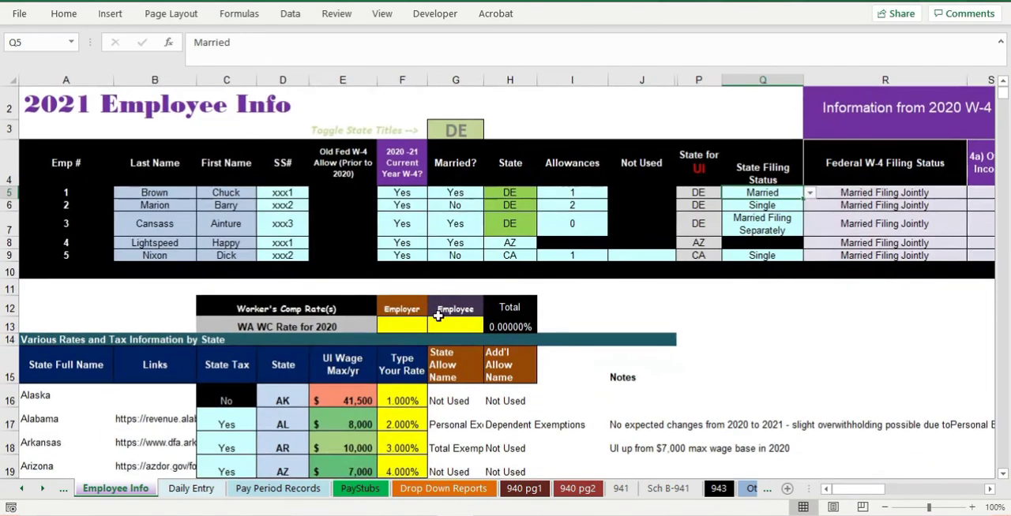